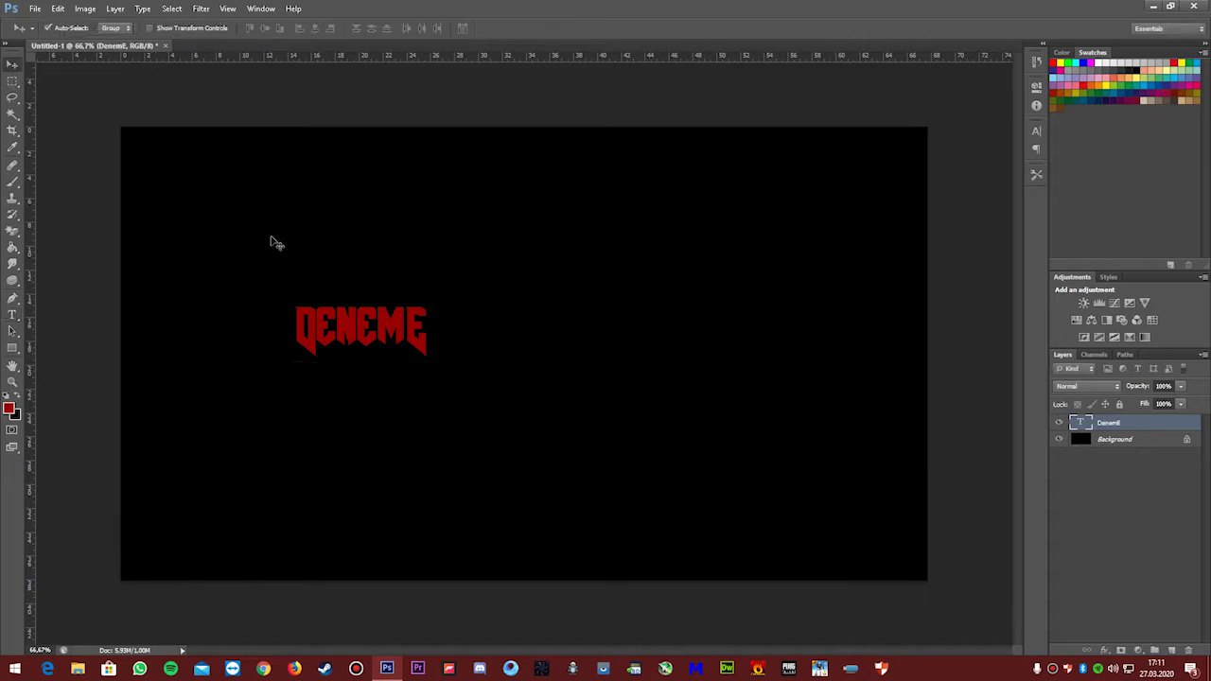
Move the red DENEME text toward the canvas centre and enlarge it proportionally to well over twice its size.
drag(392, 330, 513, 330)
key(ctrl+t)
drag(418, 300, 313, 252)
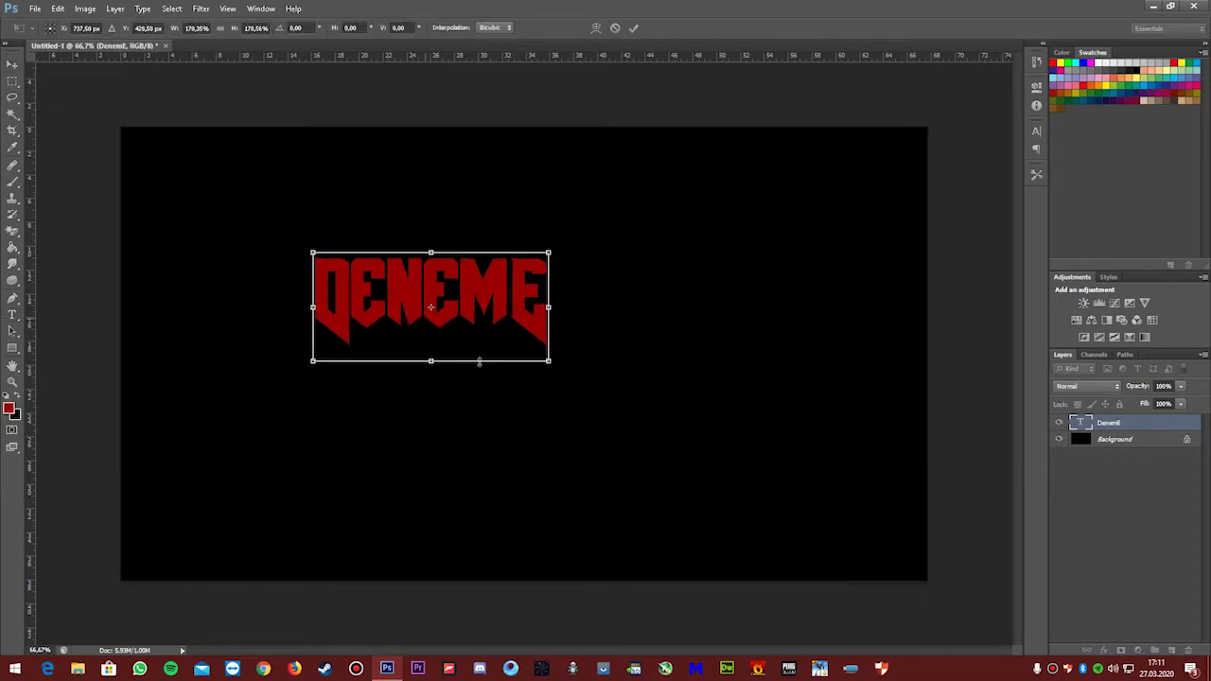
drag(525, 290, 588, 294)
mouse_move(614, 367)
mouse_down()
mouse_move(668, 394)
mouse_move(624, 381)
mouse_move(609, 362)
mouse_up()
drag(662, 400, 689, 426)
drag(603, 322, 597, 319)
key(Return)
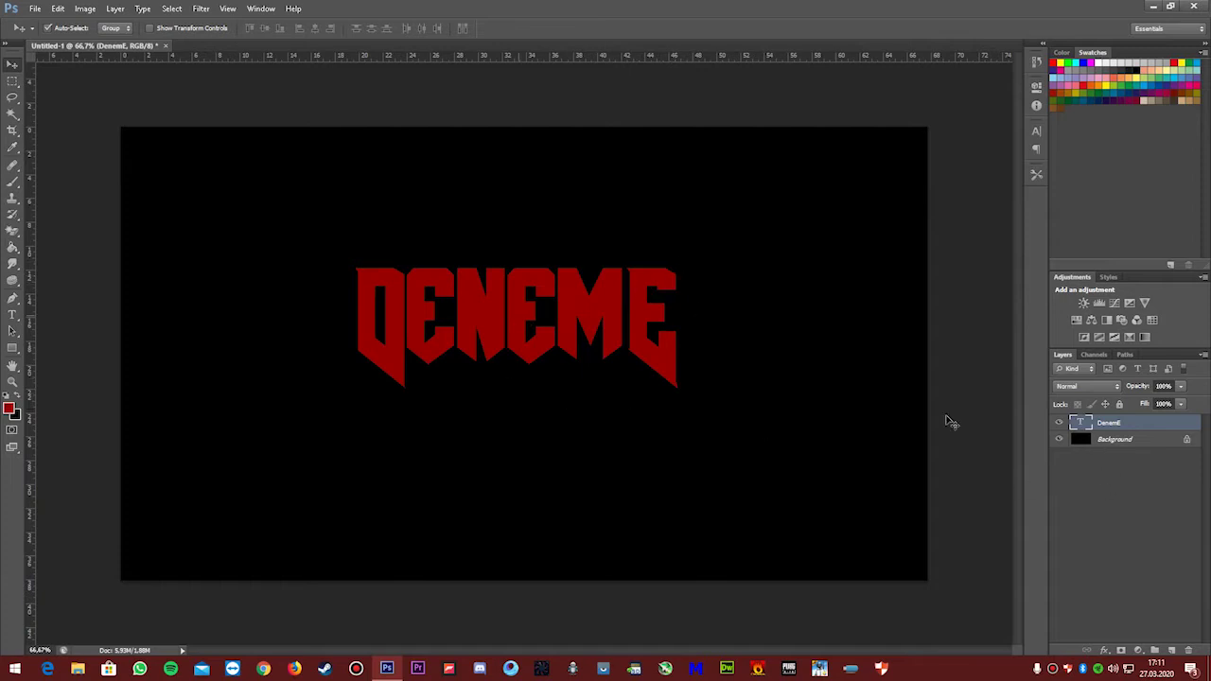
Rasterize the DENEME text layer and shift the lettering slightly down on the canvas.
right_click(1128, 432)
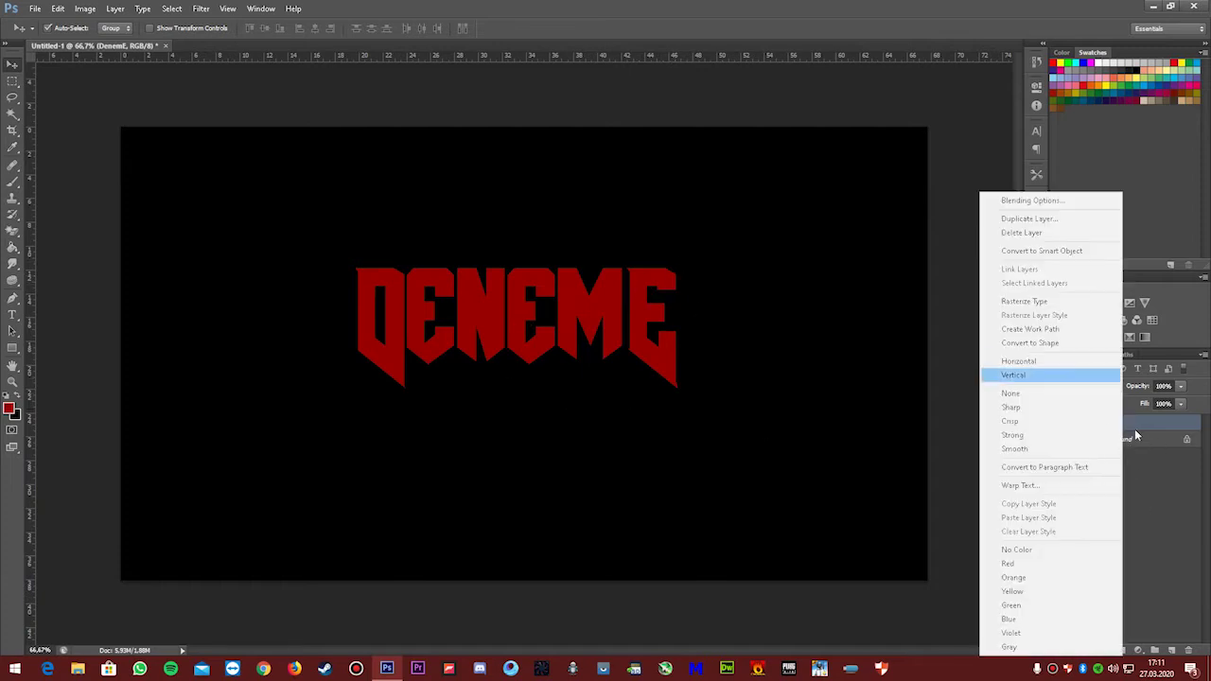
click(1043, 305)
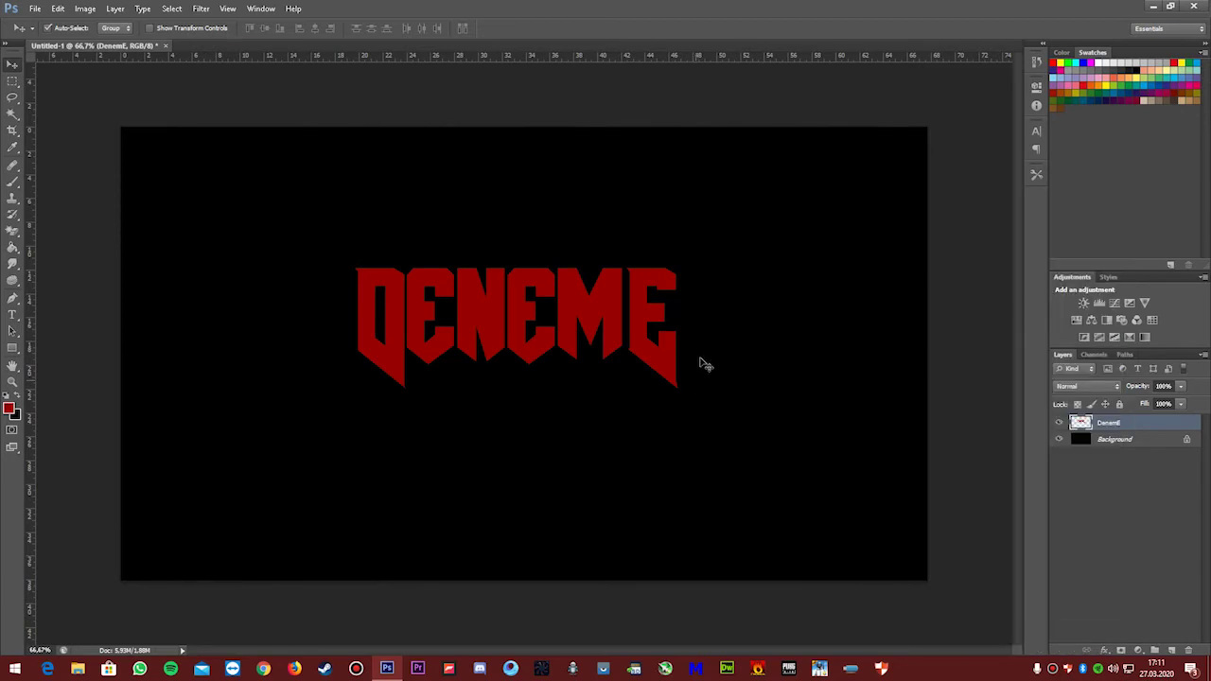
drag(584, 317, 585, 326)
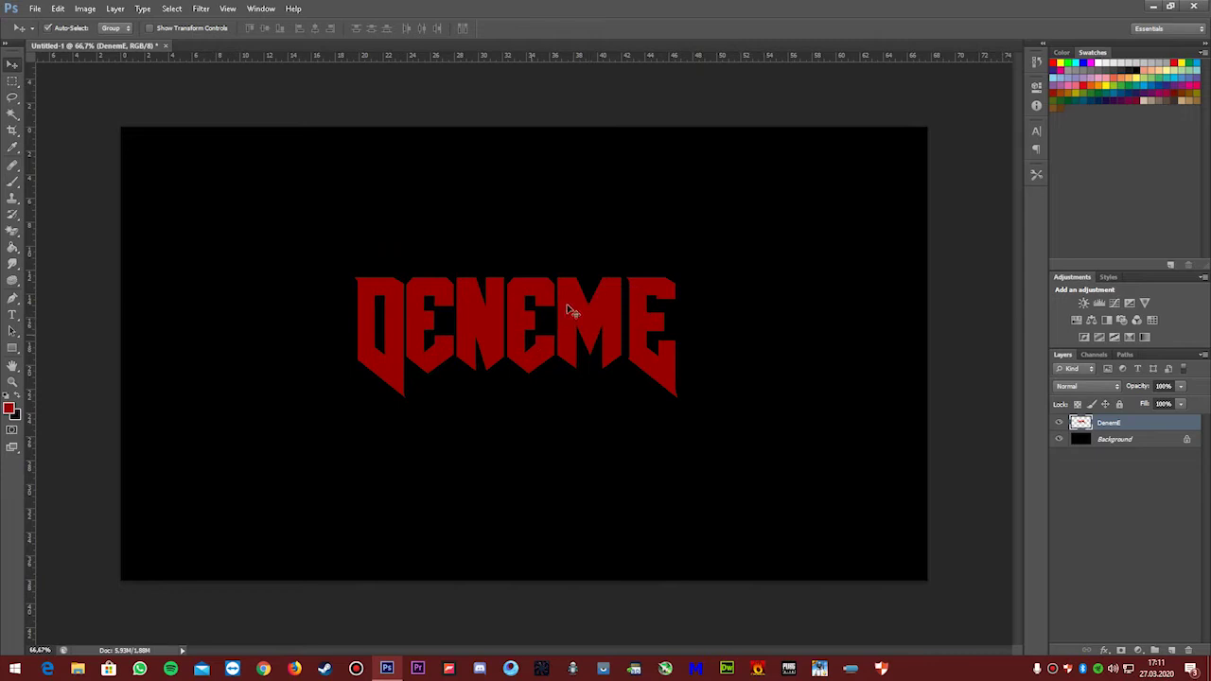
Load the DENEME lettering as a selection and expand it by 20 pixels.
ctrl+click(1082, 427)
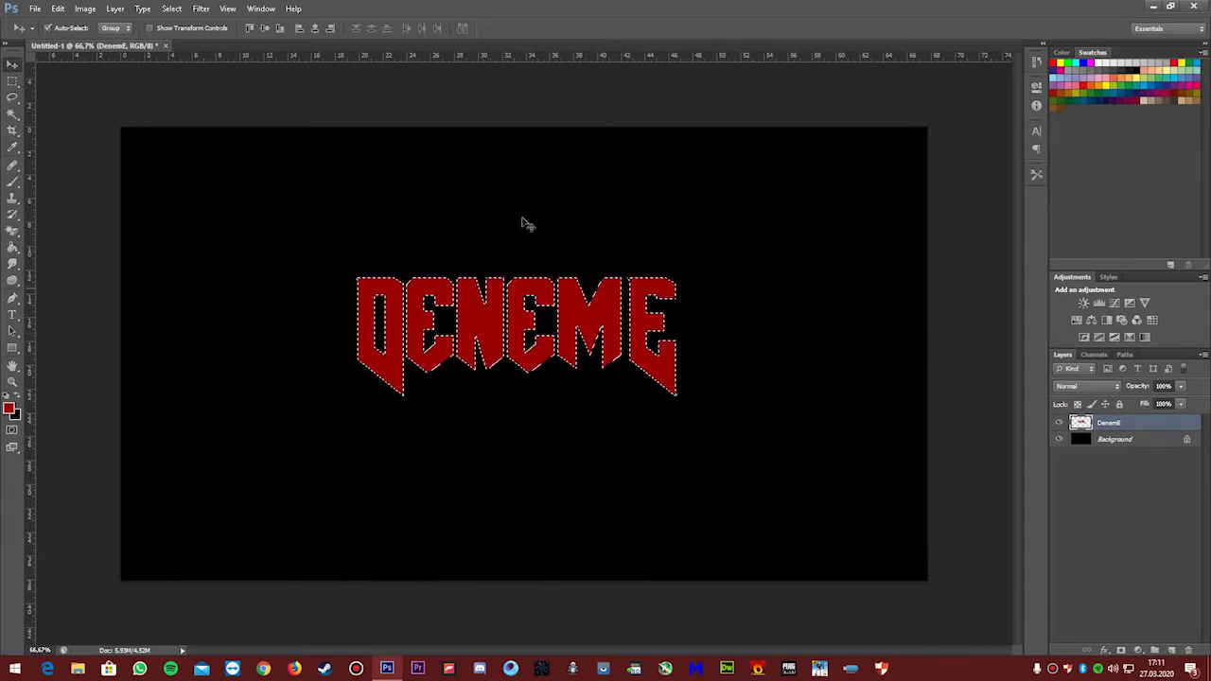
click(192, 11)
mouse_move(176, 12)
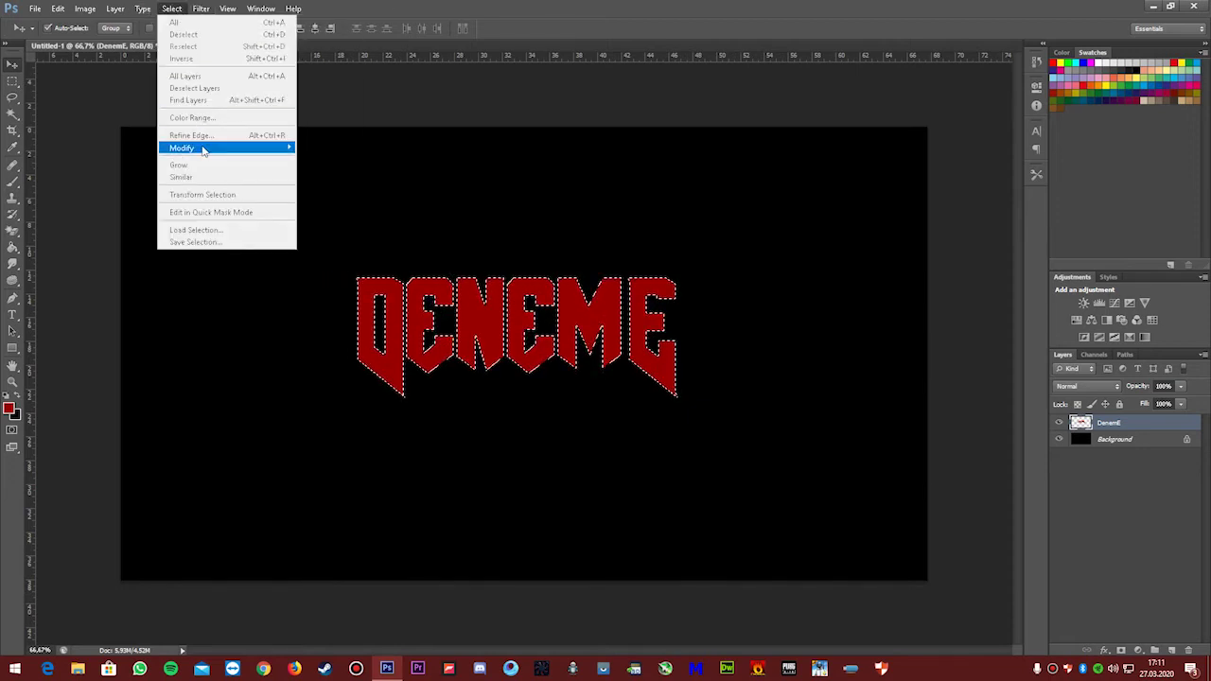
mouse_move(287, 152)
click(327, 169)
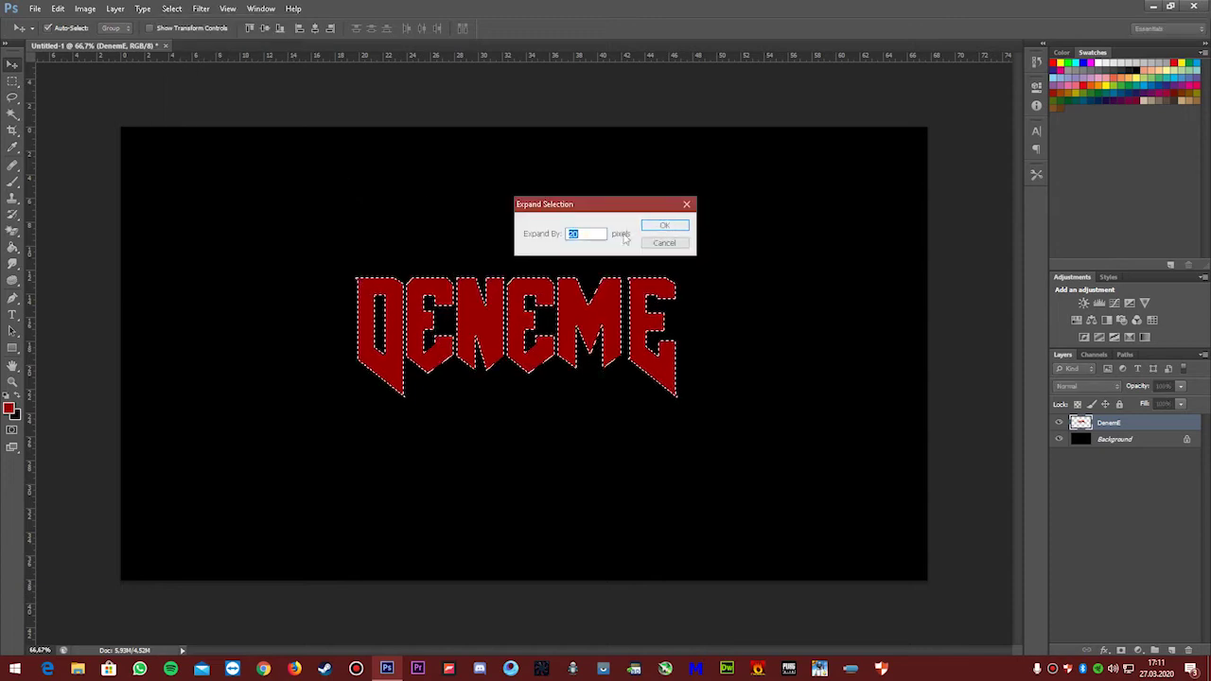
click(663, 230)
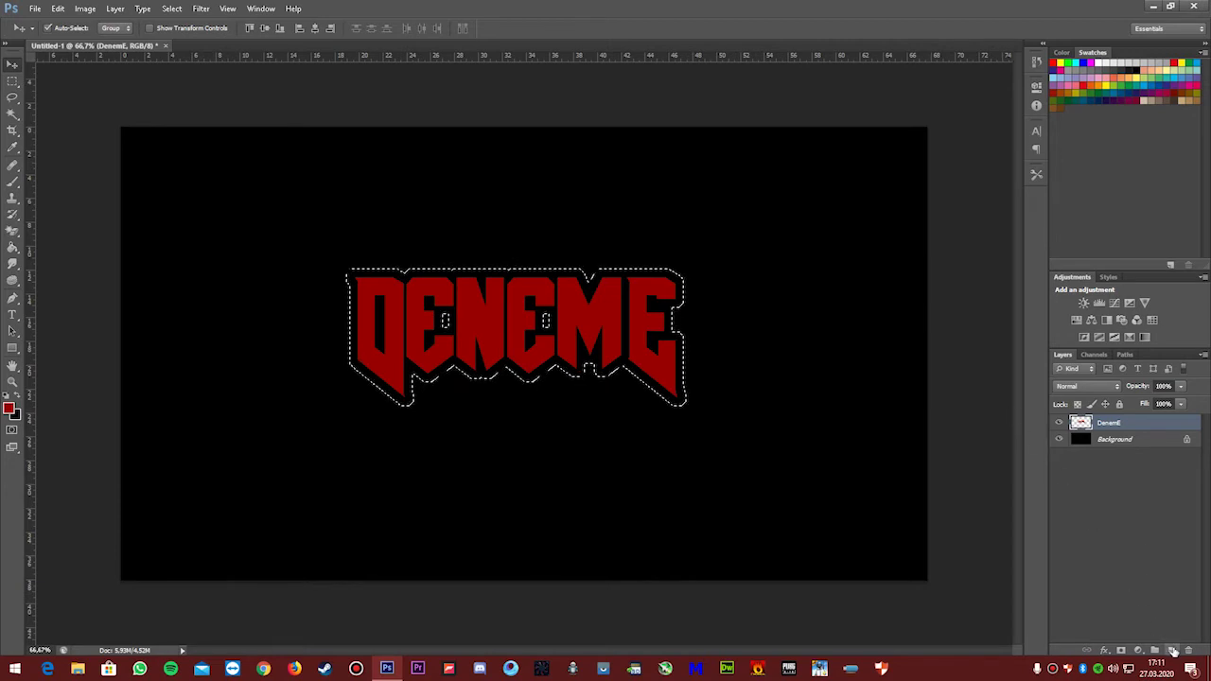
Add a new layer and fill the expanded selection on it with blue 0033cc.
click(1172, 651)
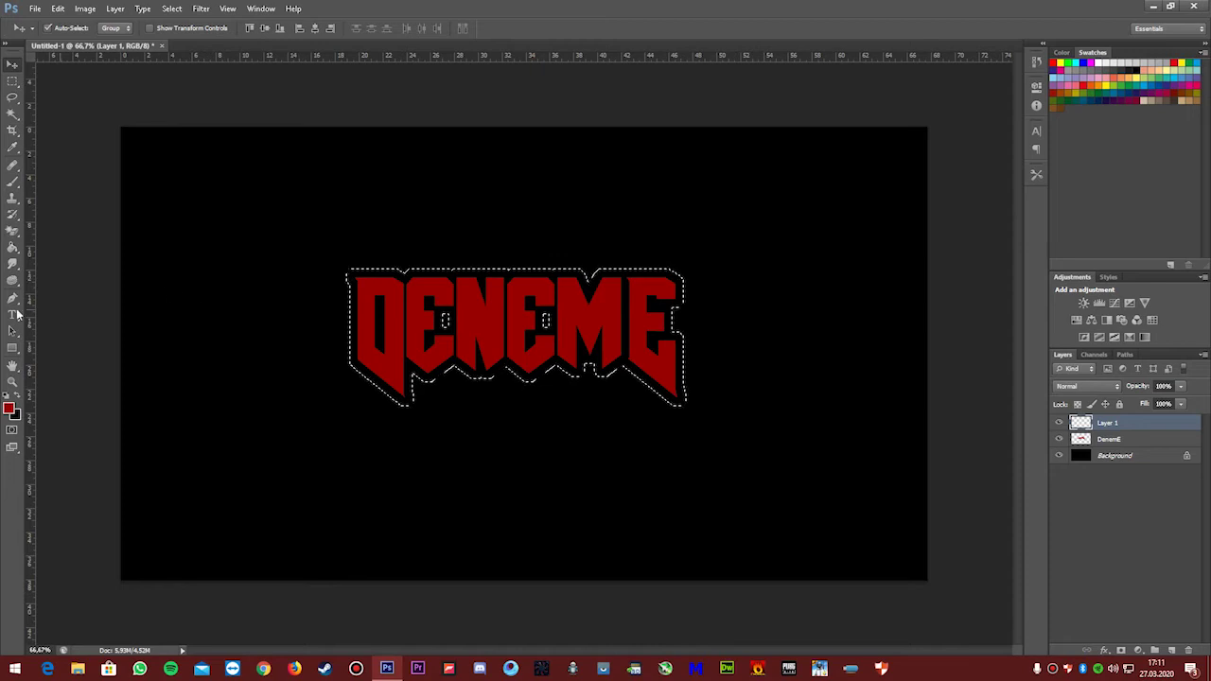
click(16, 406)
drag(793, 296, 844, 351)
click(864, 258)
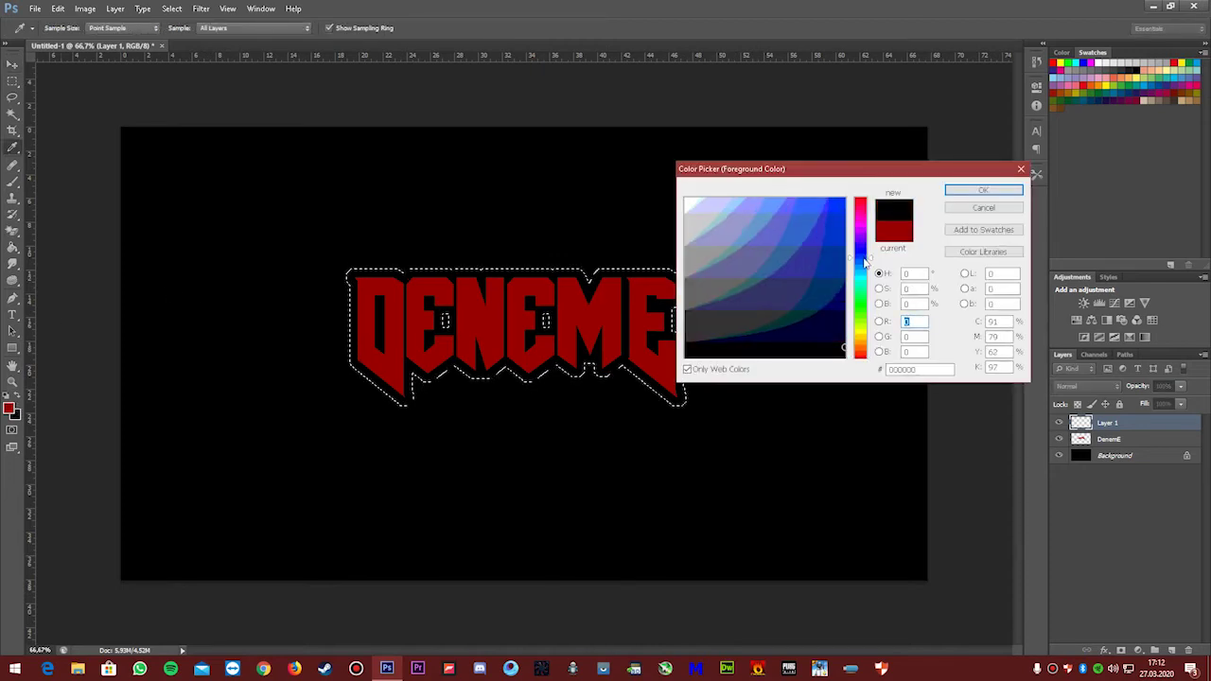
click(992, 193)
click(830, 243)
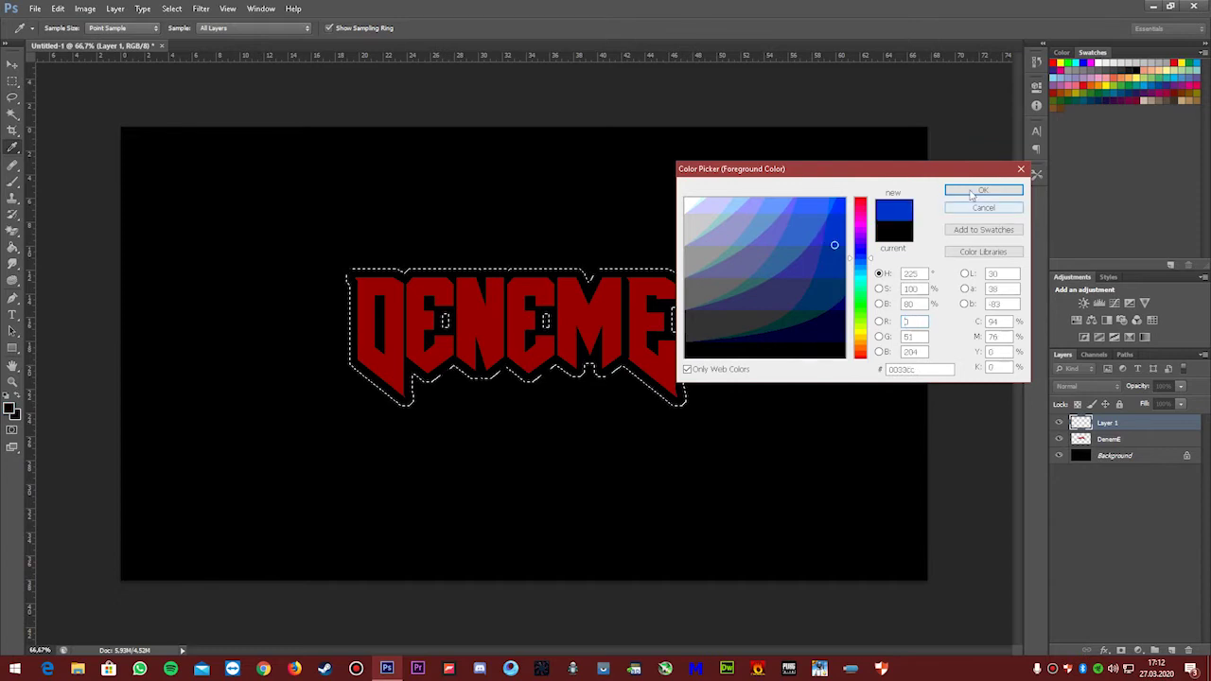
click(983, 190)
key(g)
click(601, 319)
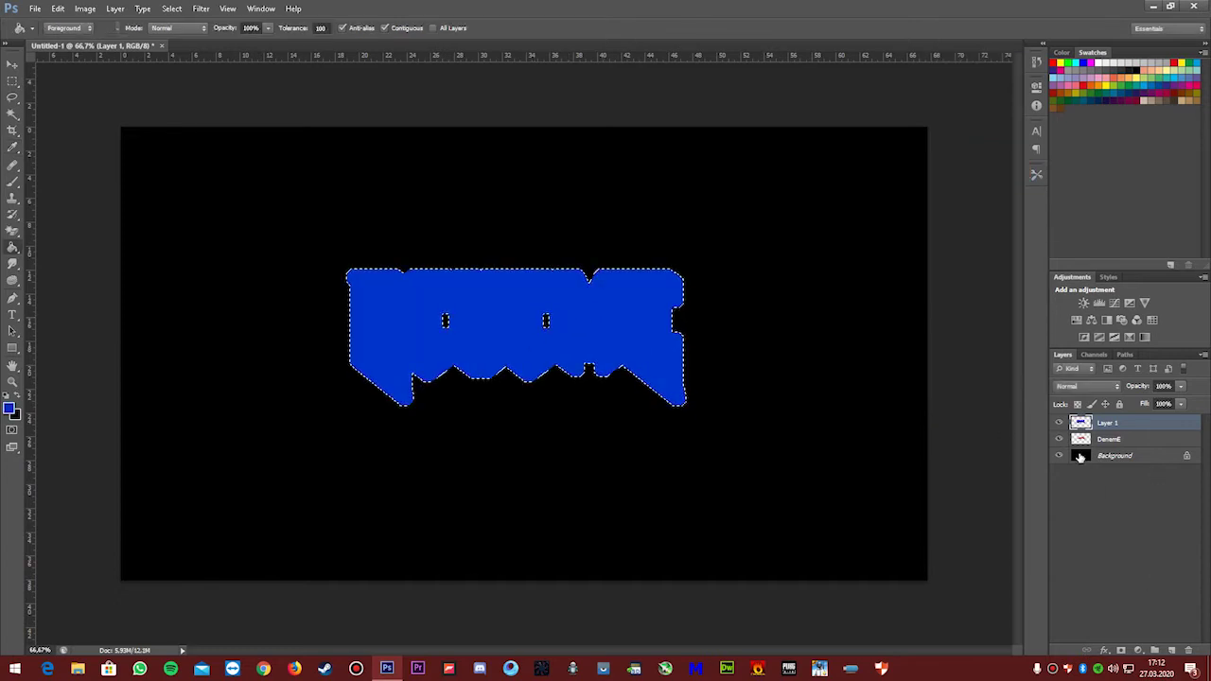
Add another new layer and expand the current selection by a further 20 pixels.
click(1171, 652)
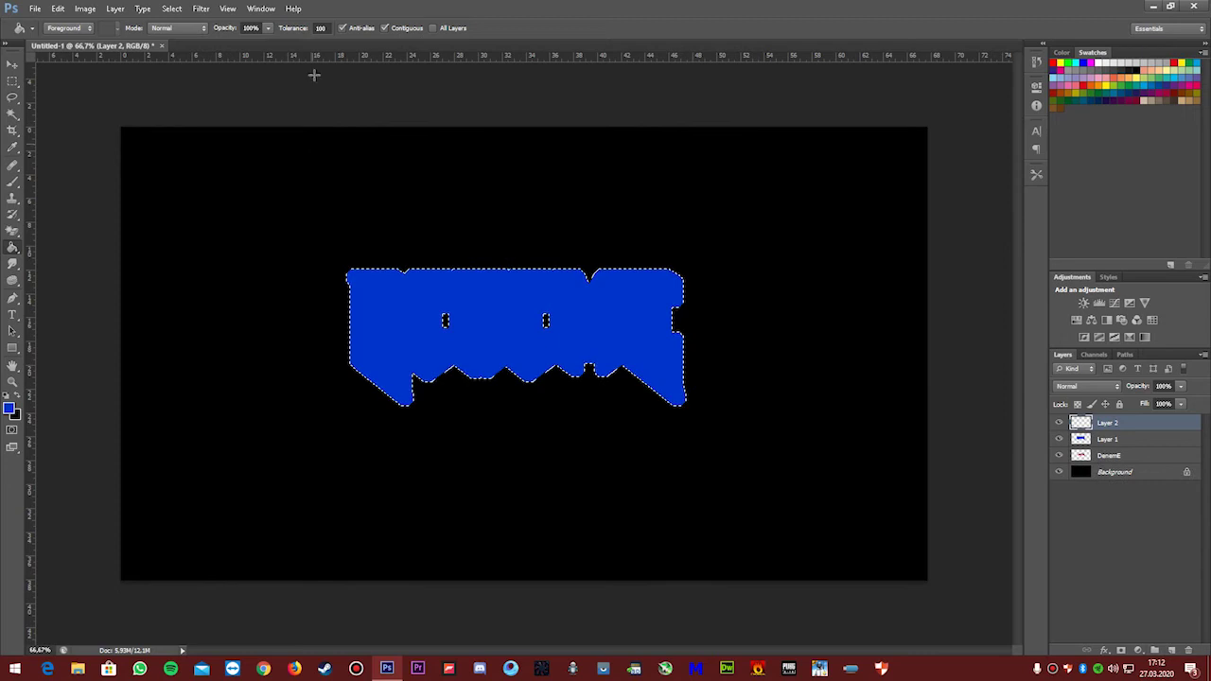
click(171, 8)
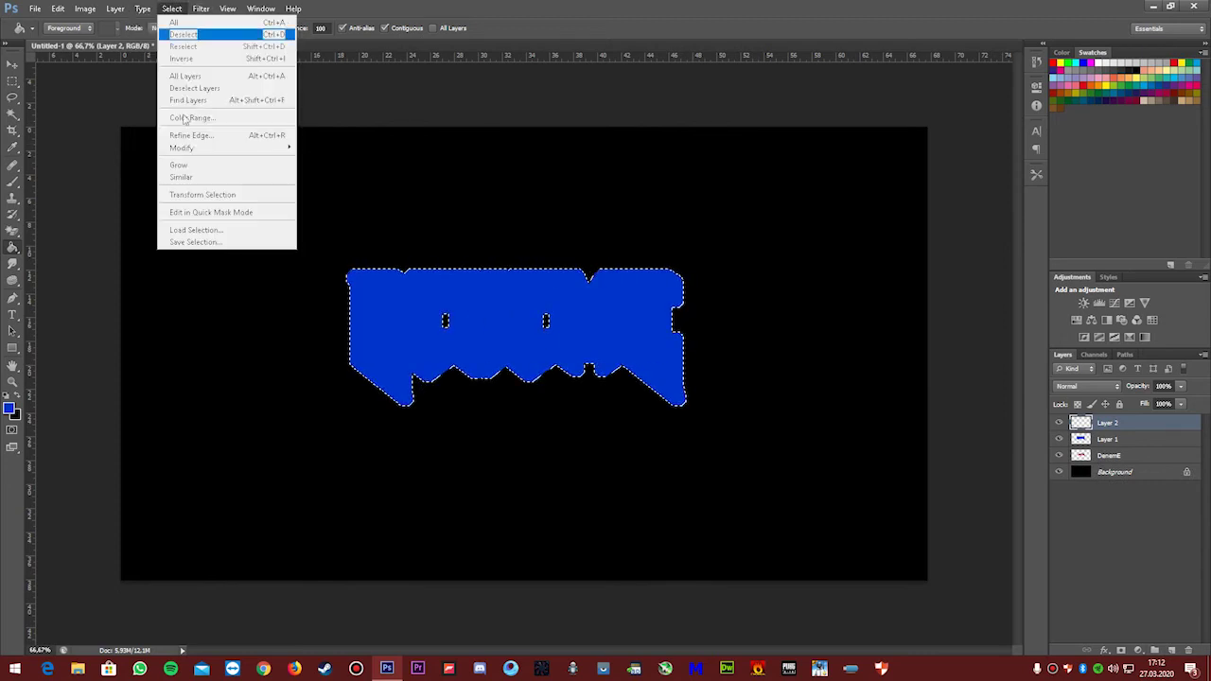
mouse_move(232, 148)
click(322, 171)
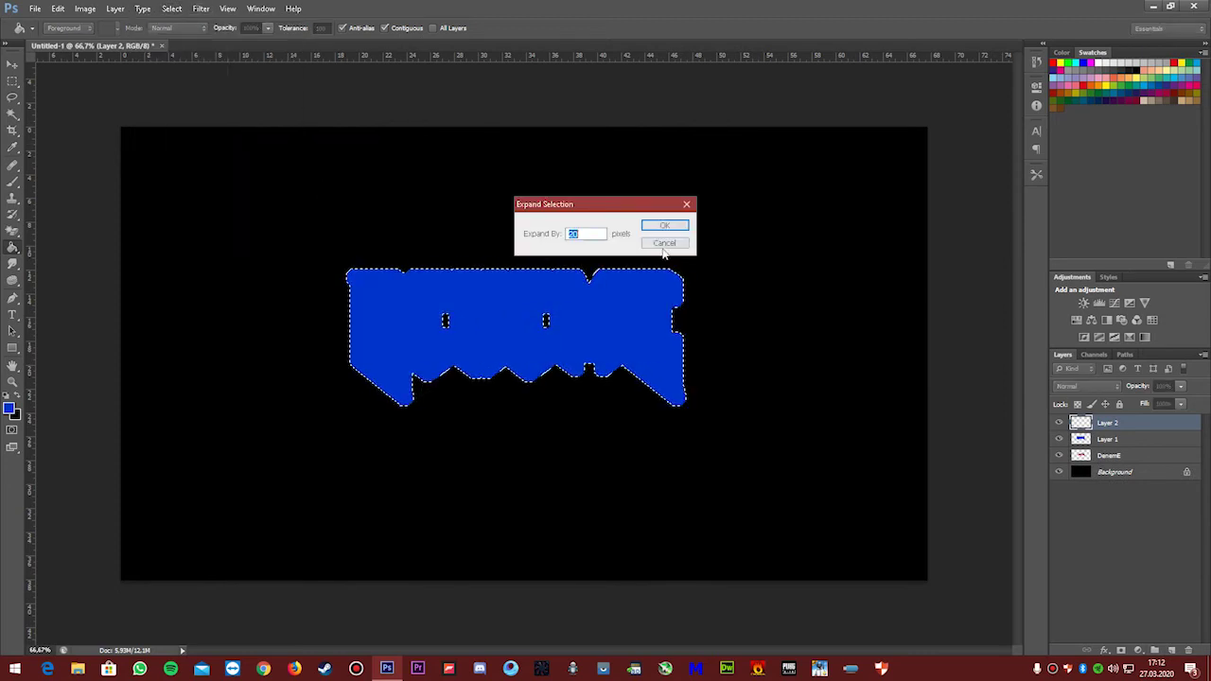
click(667, 227)
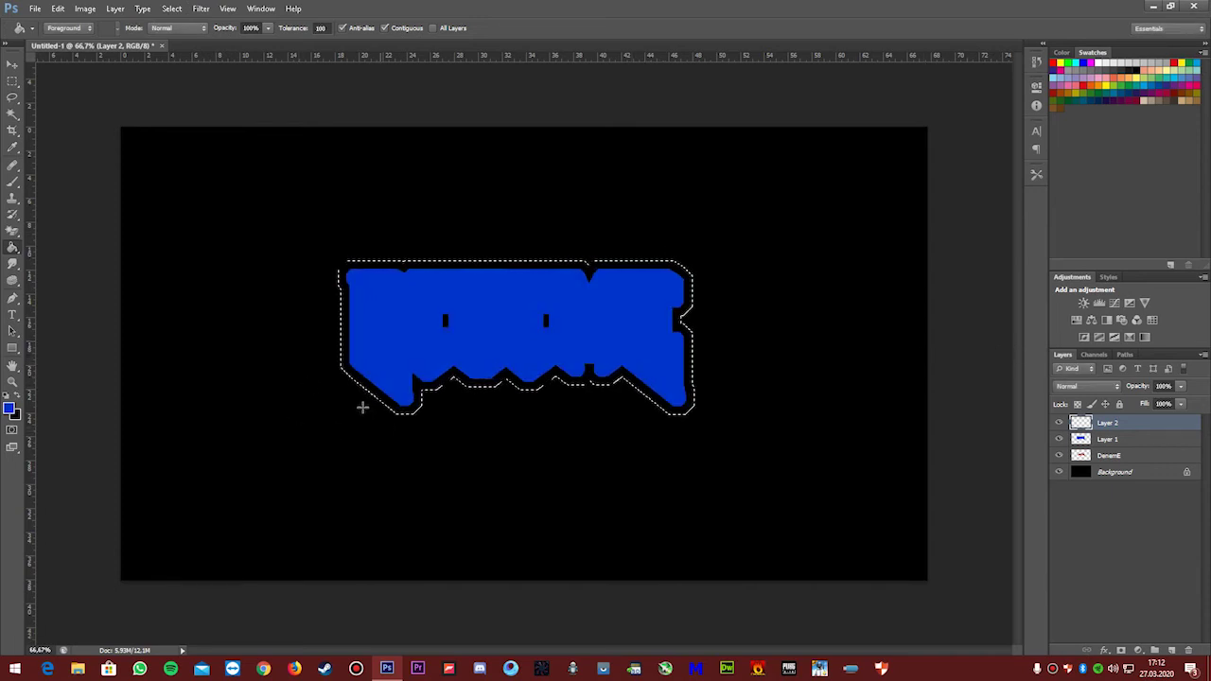
Set the foreground colour to white ffffff and fill the expanded selection on Layer 2.
click(9, 409)
drag(700, 208, 654, 186)
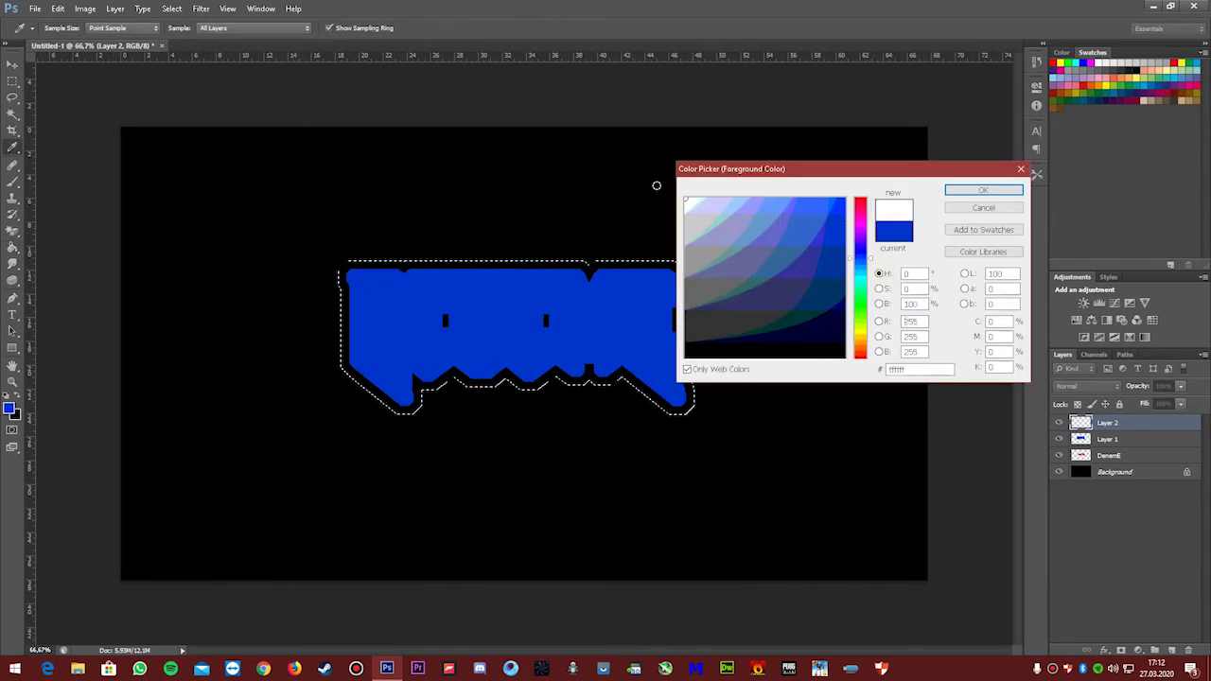
click(984, 192)
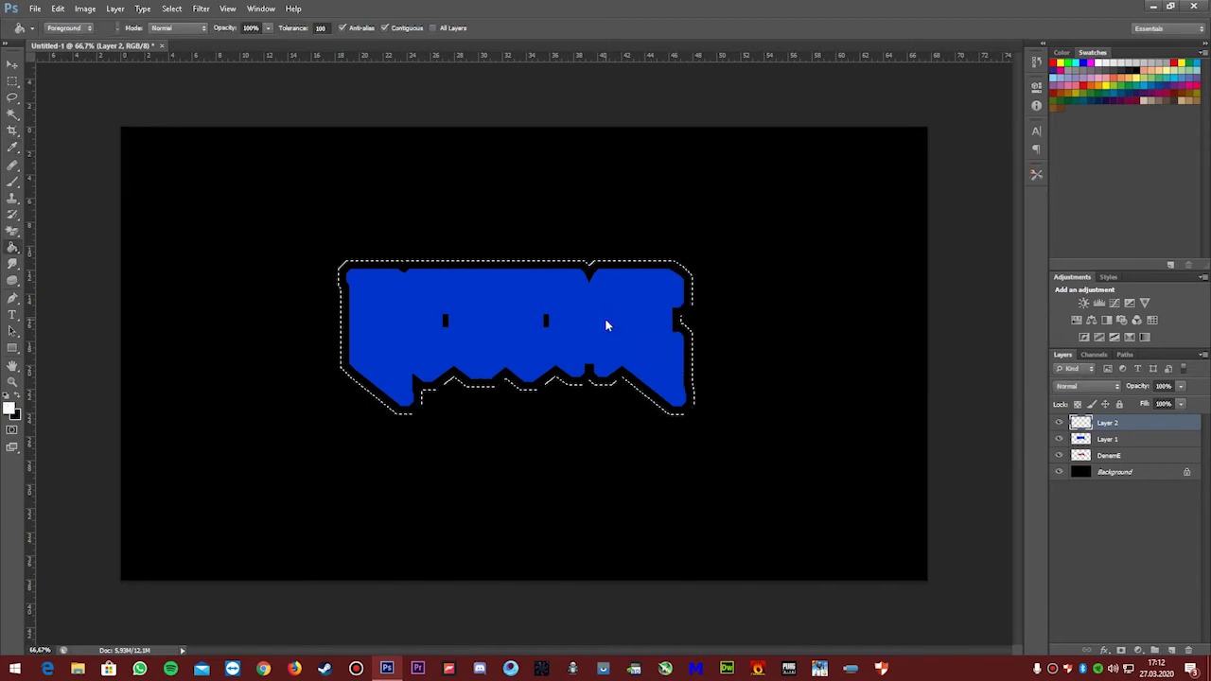
click(605, 319)
Place the blue Layer 1 above the white Layer 2 and clear the selection.
drag(1113, 439, 1115, 418)
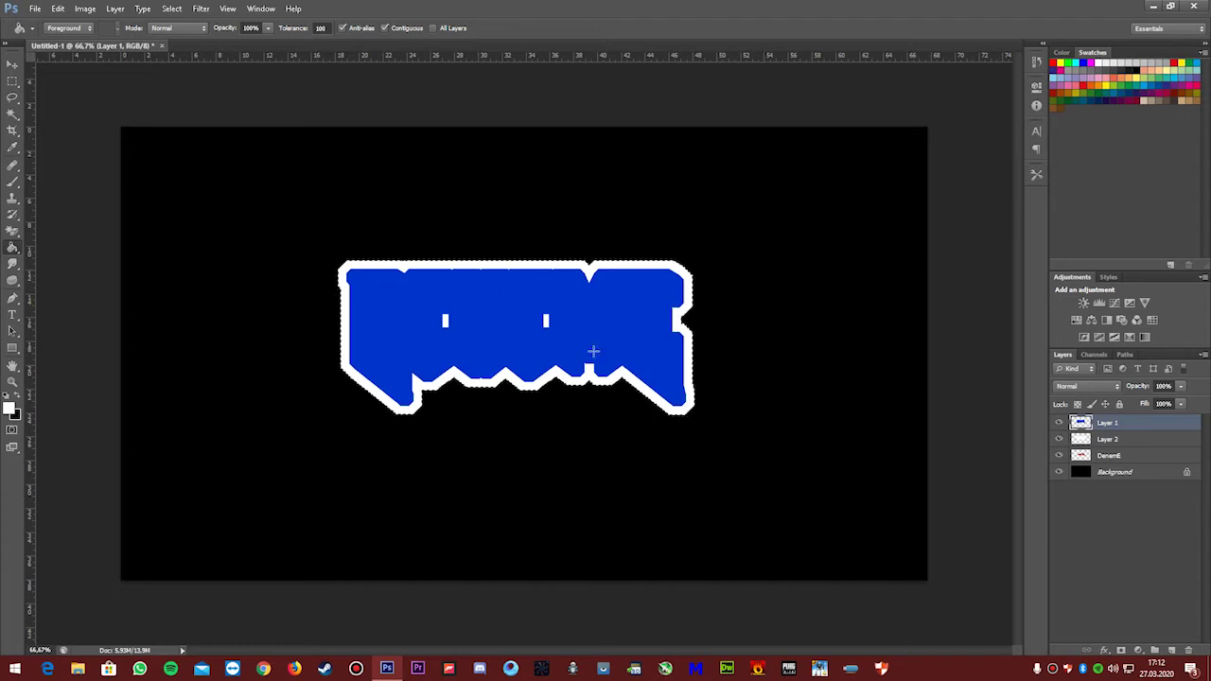
key(ctrl+d)
click(13, 64)
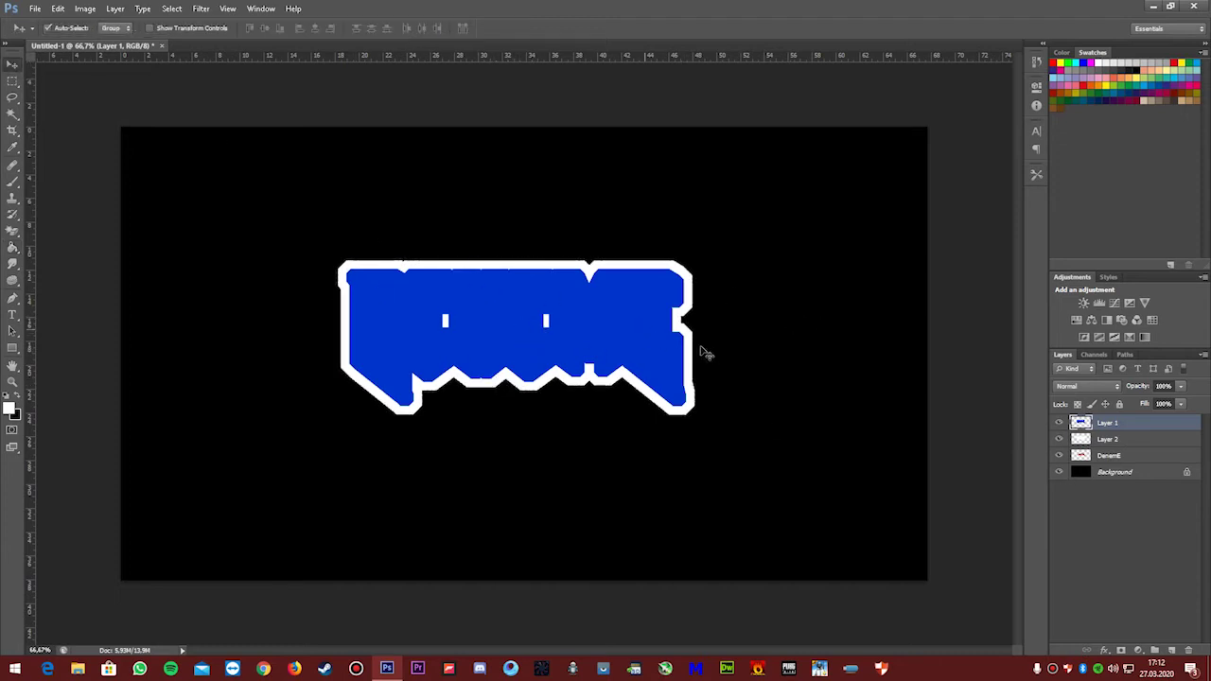
Select Layer 1 and Layer 2 together and merge them into one layer.
click(1124, 440)
right_click(1113, 440)
click(1131, 469)
ctrl+click(1120, 426)
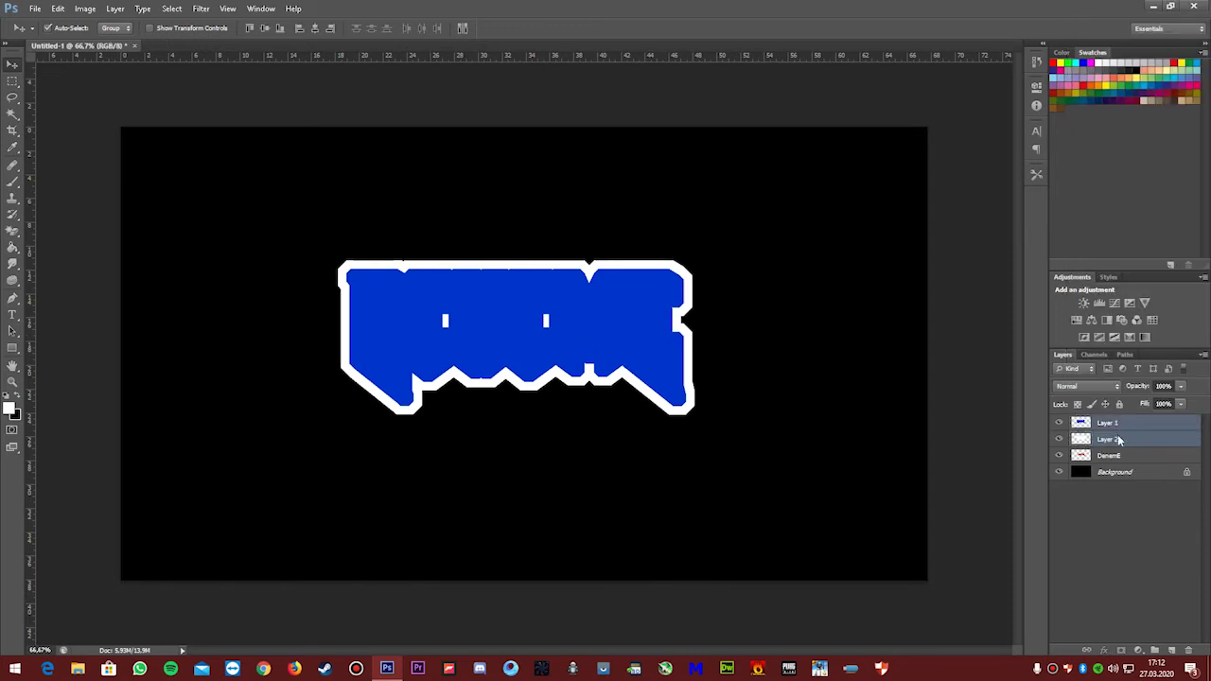
right_click(1119, 441)
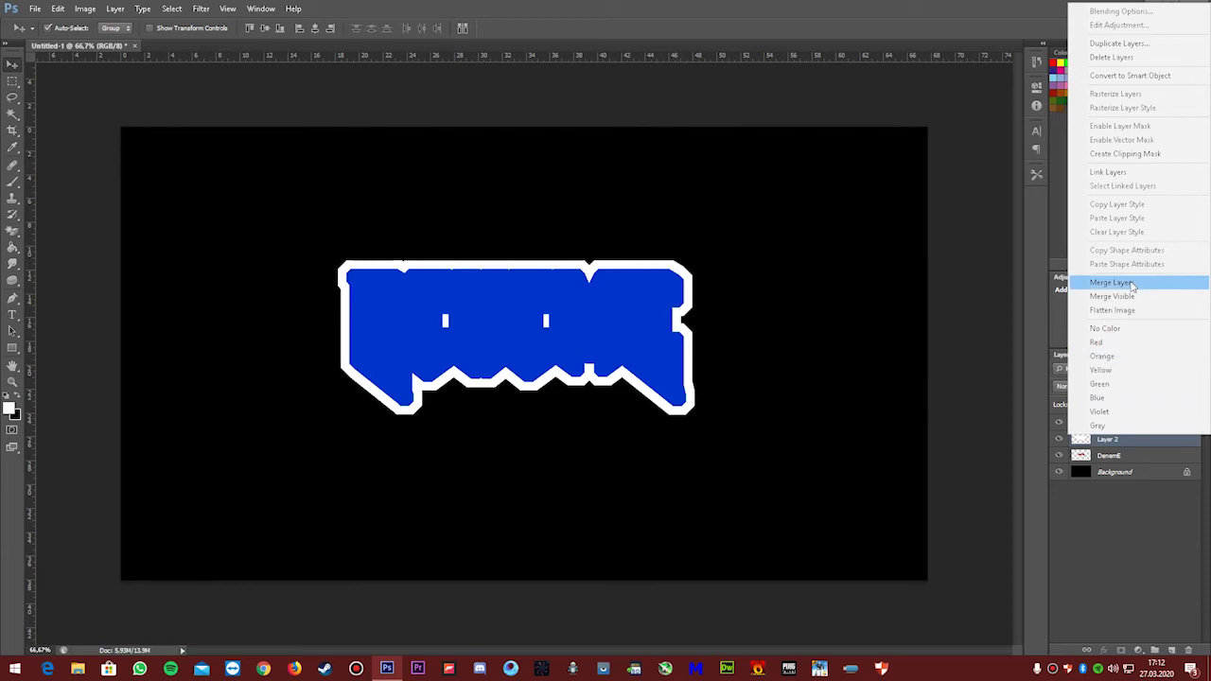
click(1132, 286)
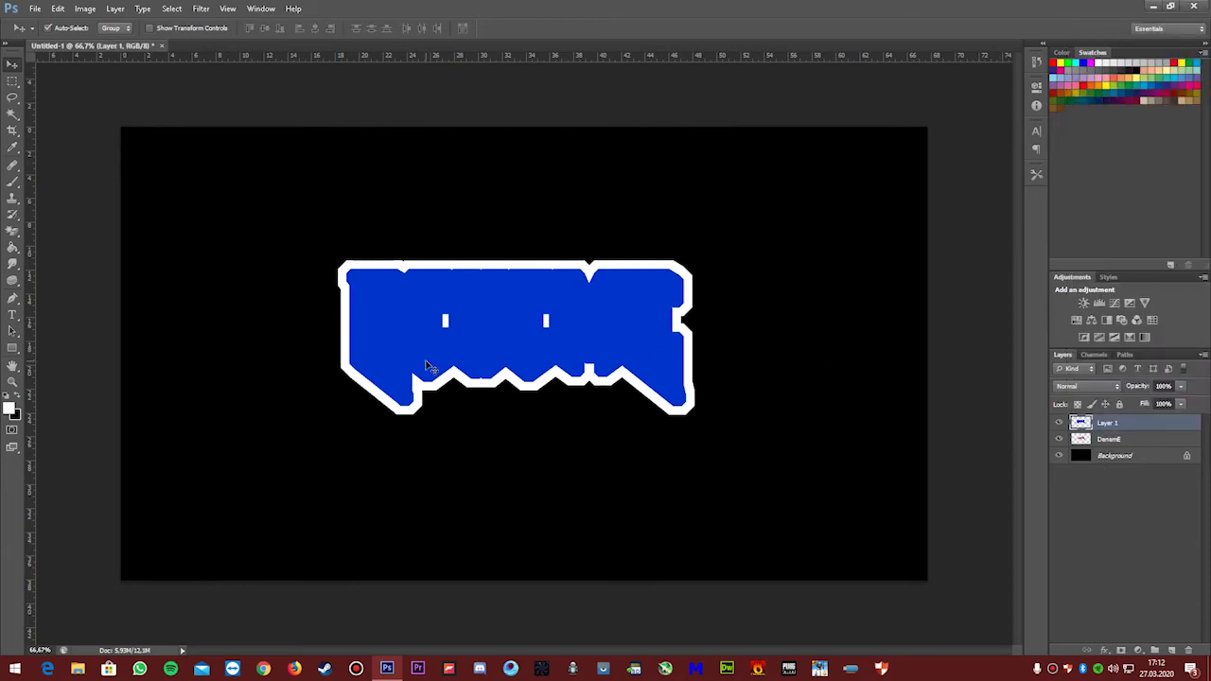
Erase the blue area of the merged layer with the Magic Eraser, leaving the white outline around the lettering.
drag(11, 236, 67, 256)
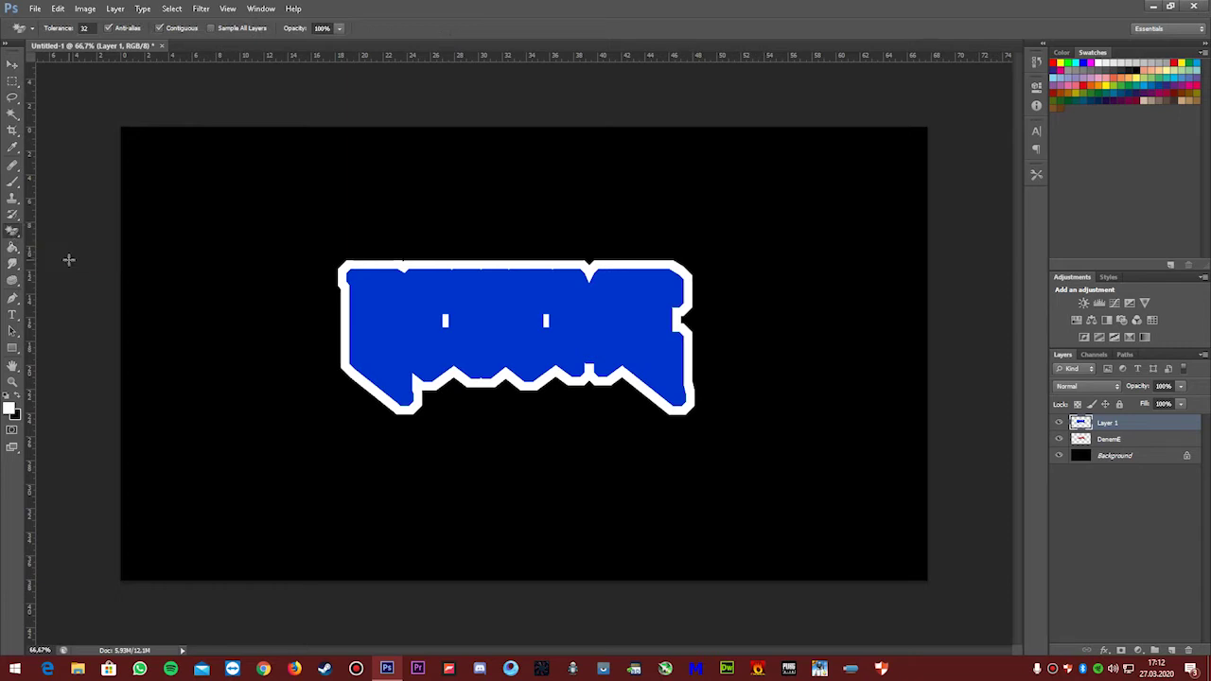
click(476, 342)
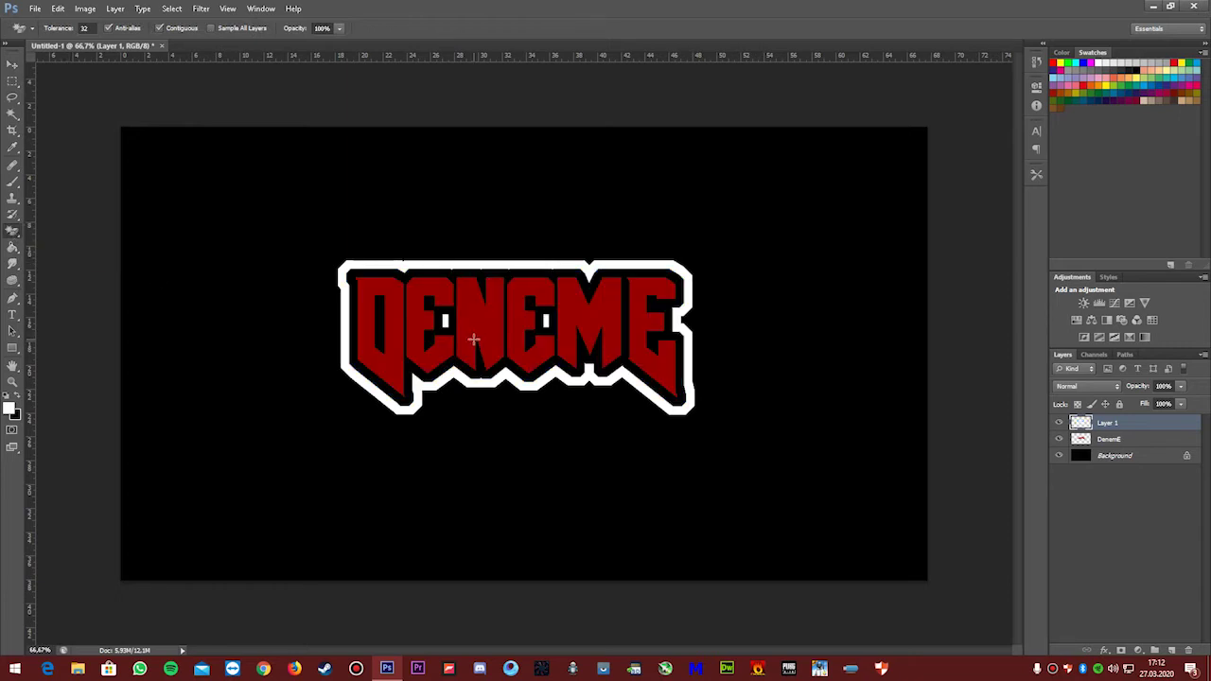
key(ctrl+z)
key(ctrl+z)
click(13, 63)
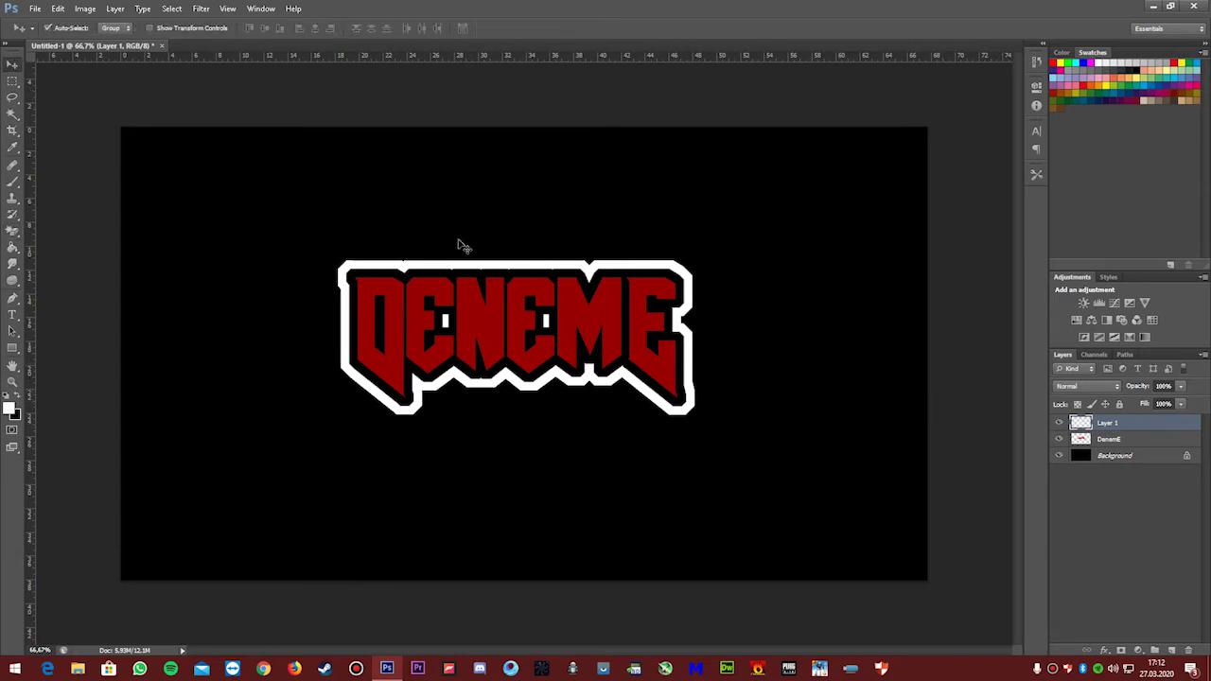
Add a Gradient Overlay layer style to the DenemE layer with the Color Burn blend mode.
click(1132, 440)
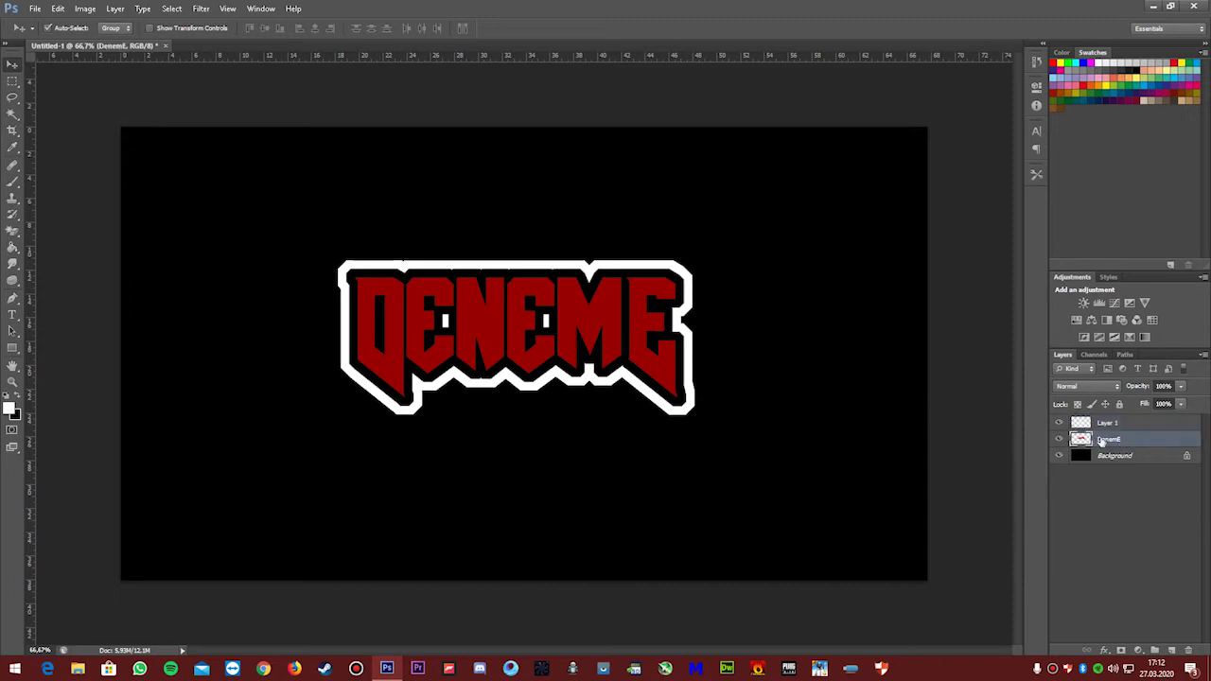
double_click(1163, 442)
drag(913, 176, 962, 141)
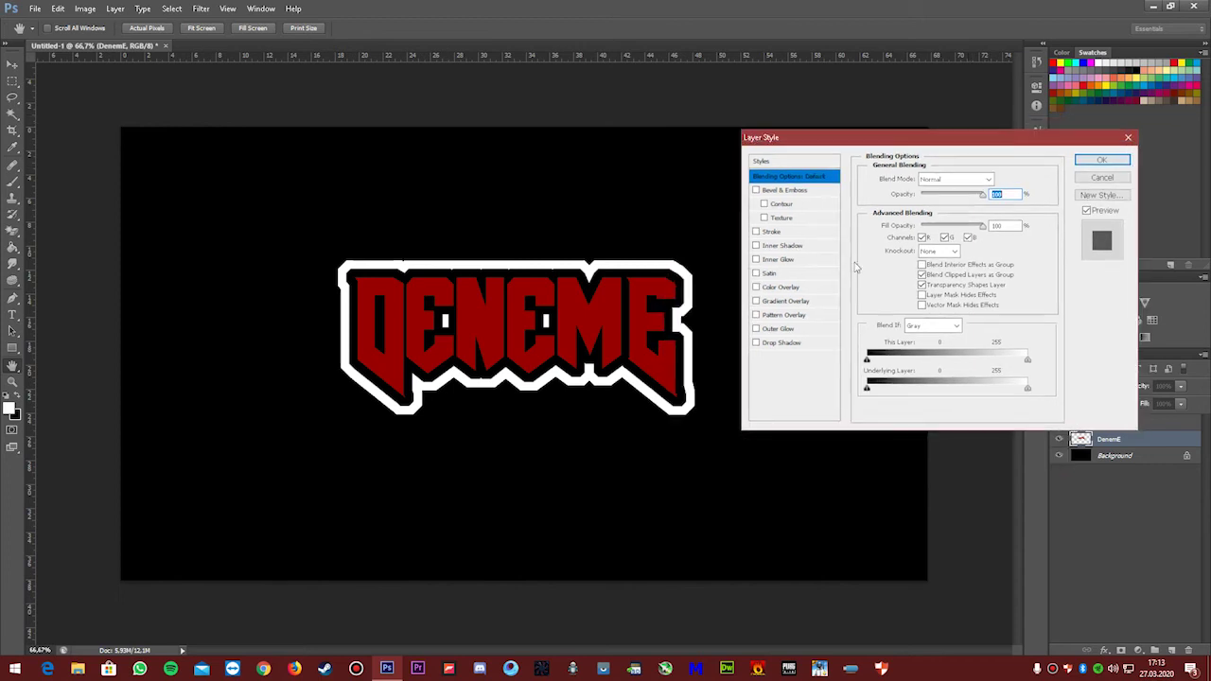
click(779, 315)
click(780, 301)
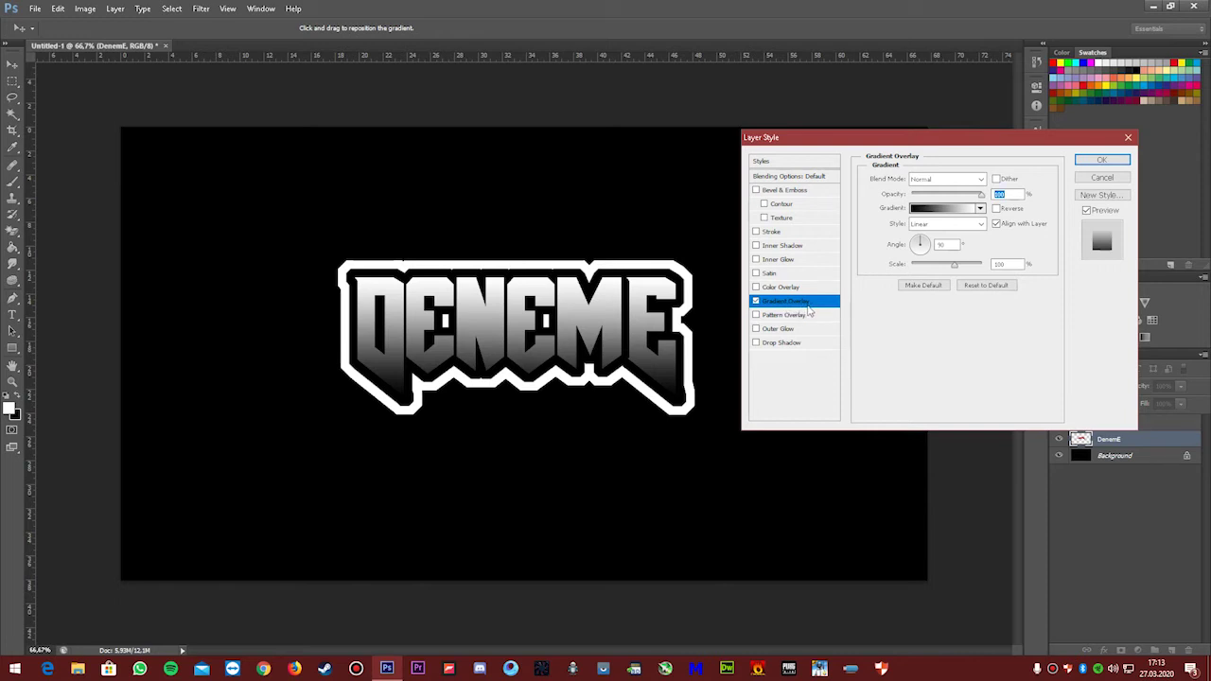
click(981, 180)
click(951, 237)
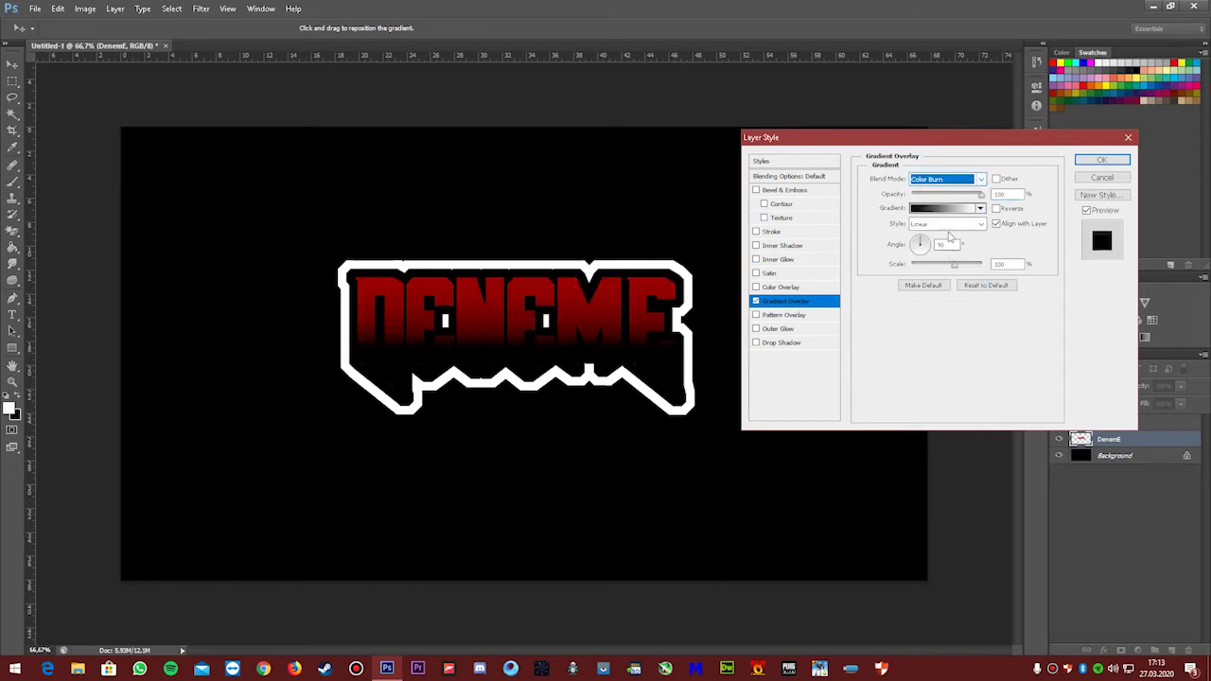
Set the gradient overlay's scale to 100% and lower its opacity to about 79%.
click(981, 208)
click(981, 208)
drag(953, 270, 980, 272)
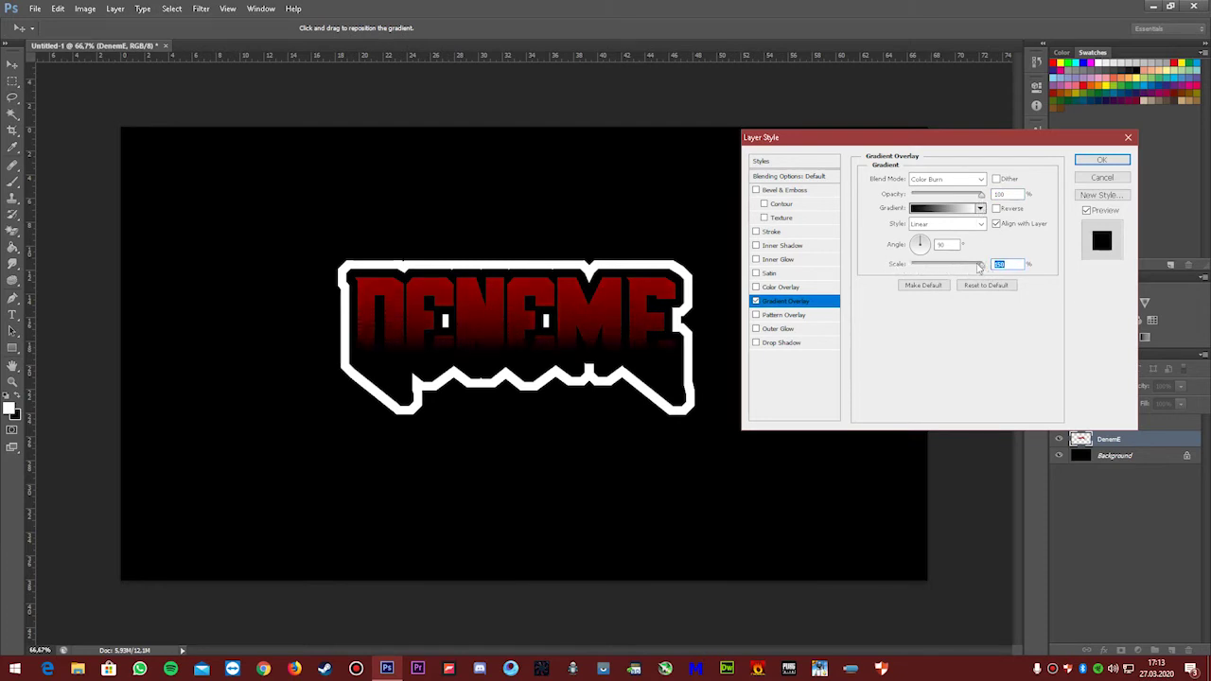
text(100)
drag(980, 195, 955, 200)
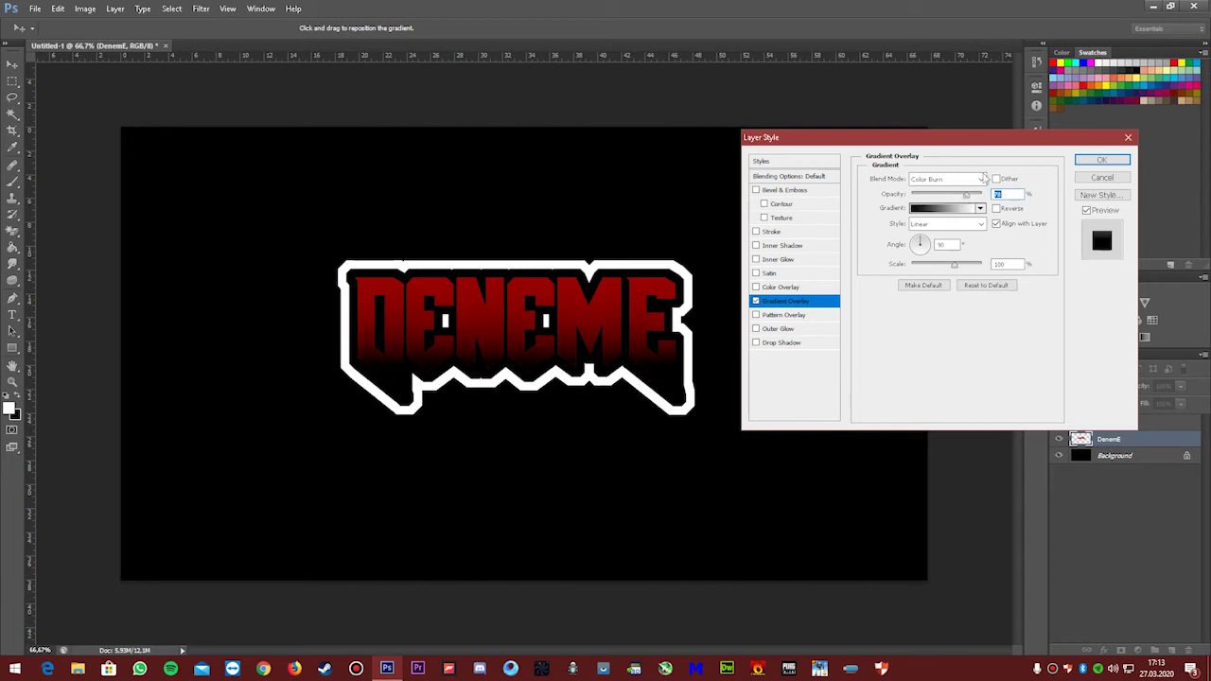
Add a red Color Overlay to the DenemE layer in Normal blend mode and lower its opacity to about 17%.
click(778, 288)
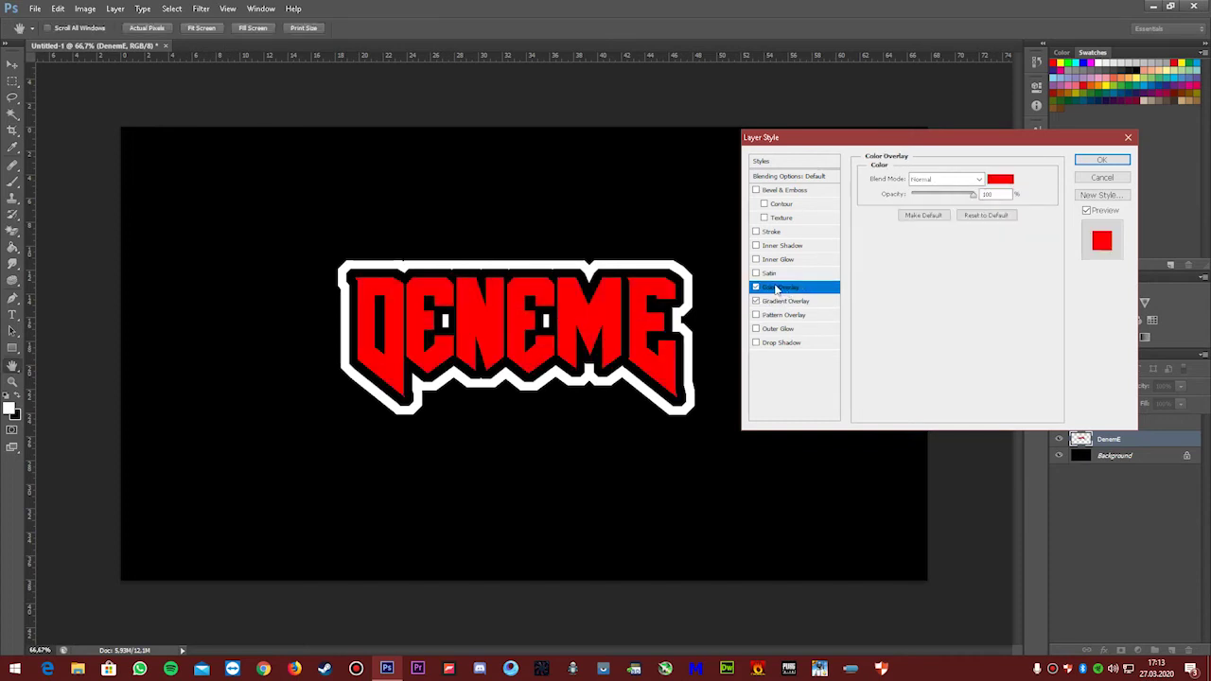
click(978, 180)
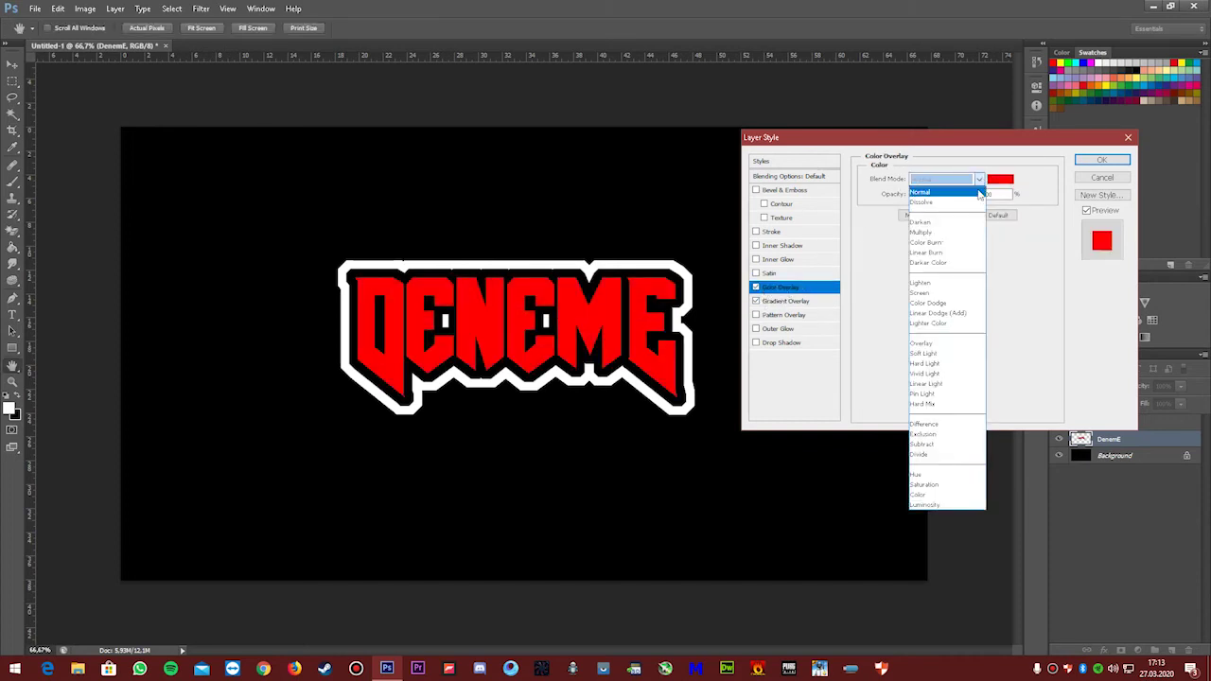
click(942, 190)
drag(973, 195, 933, 196)
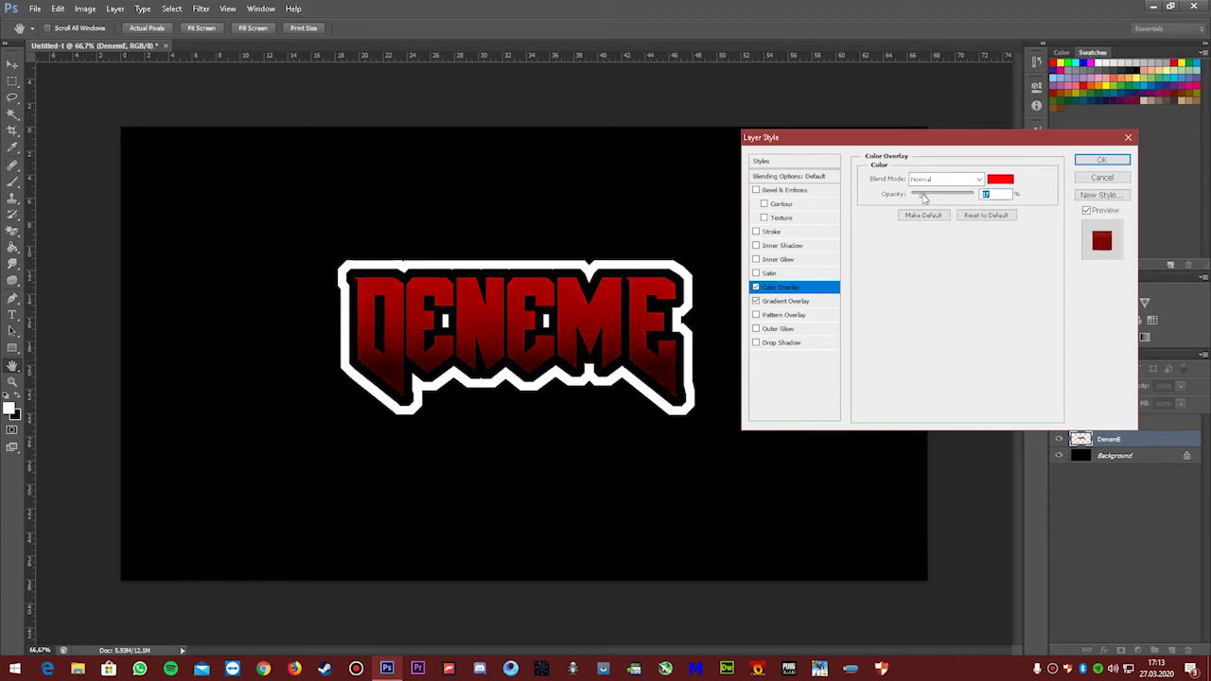
Add a Satin effect to the DenemE layer and lower its opacity to about 23%.
click(785, 275)
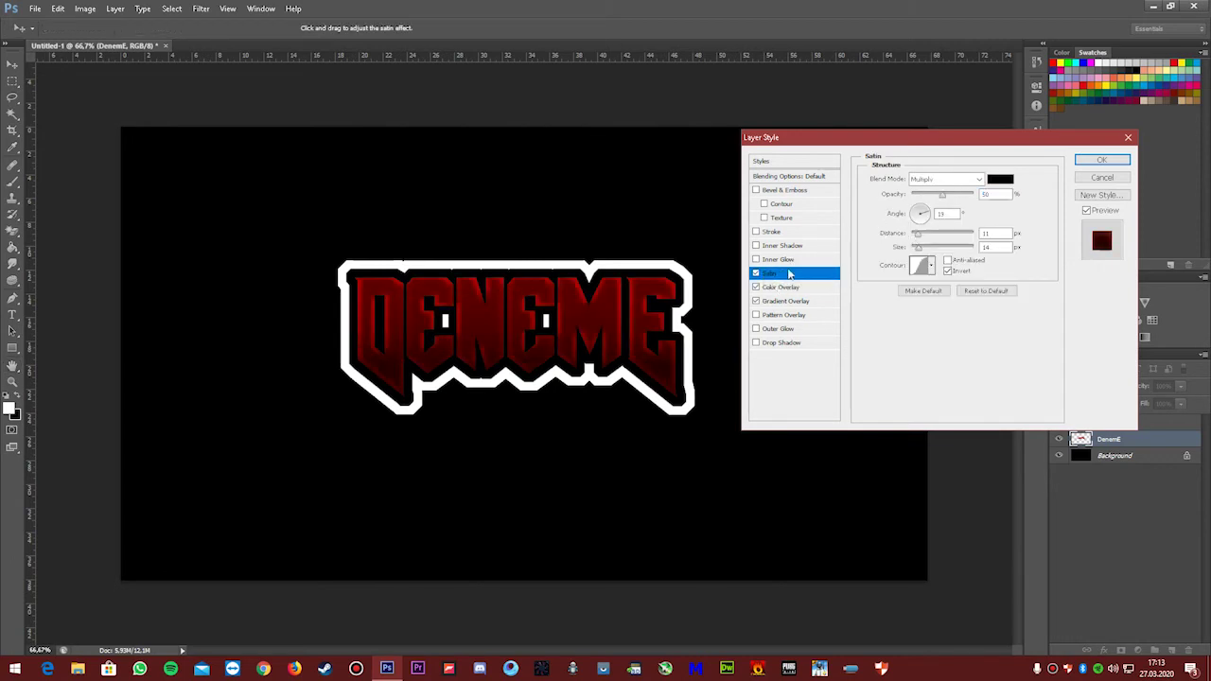
mouse_move(944, 197)
mouse_down()
mouse_move(910, 197)
mouse_move(928, 212)
mouse_up()
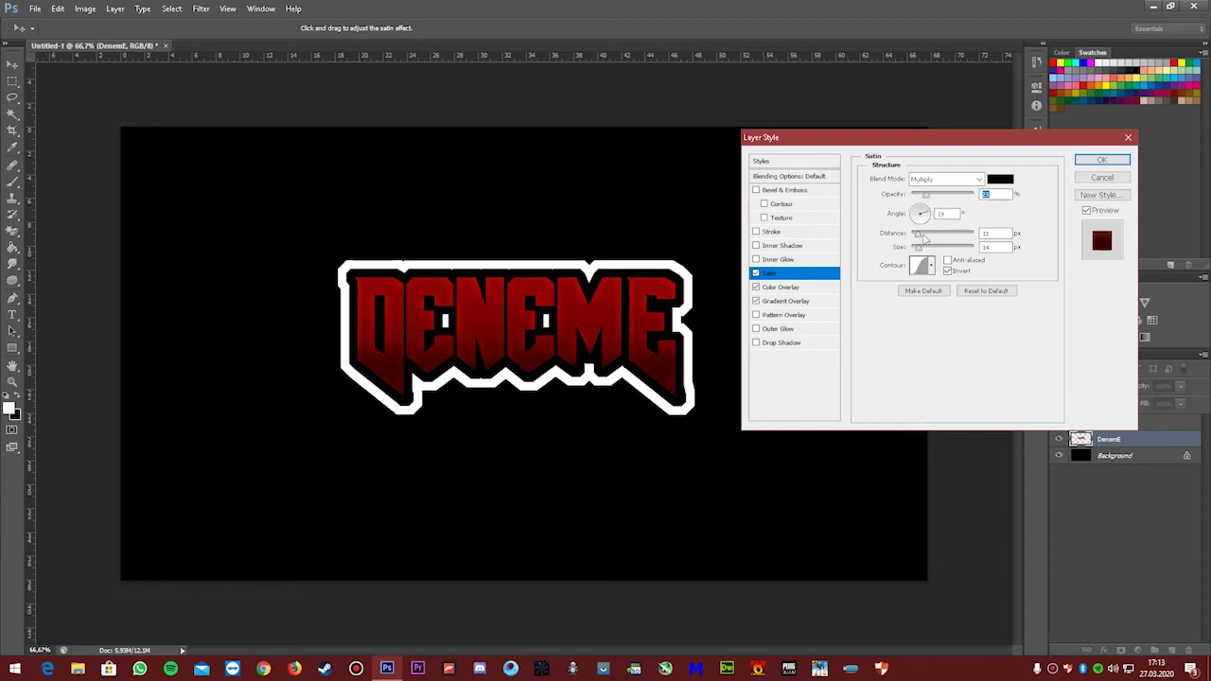
Add an Inner Glow to the DenemE layer, change its colour to blue-violet, and increase the glow's size and choke slightly.
click(758, 260)
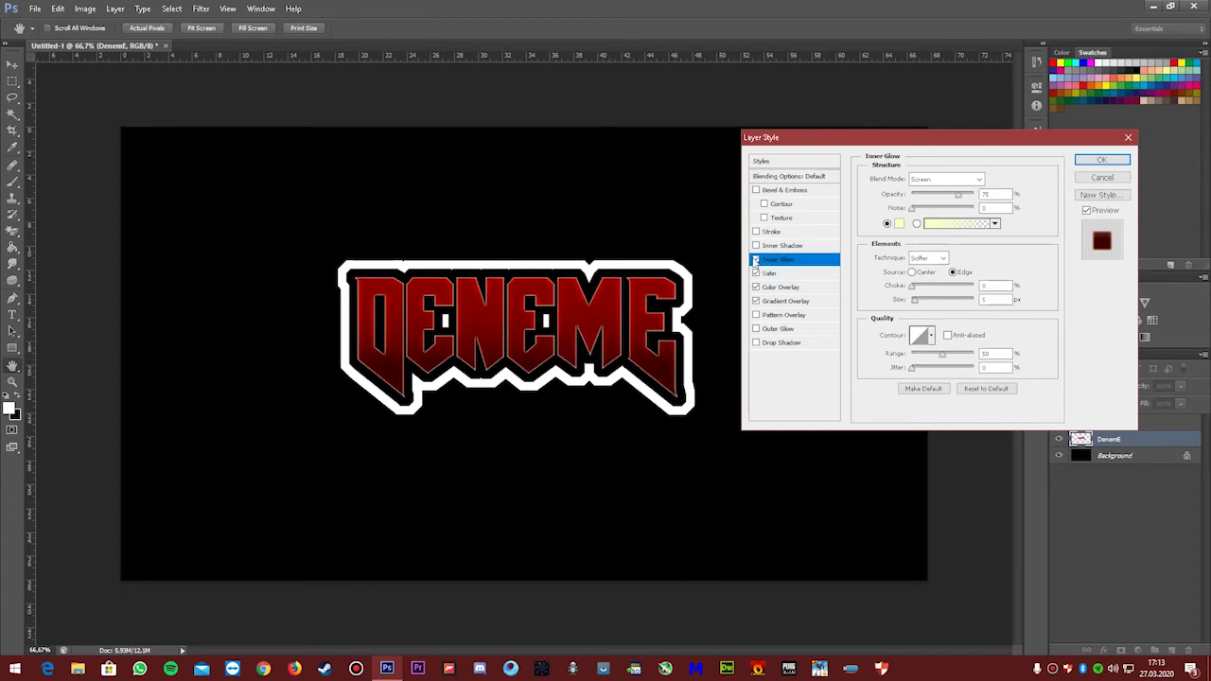
click(895, 225)
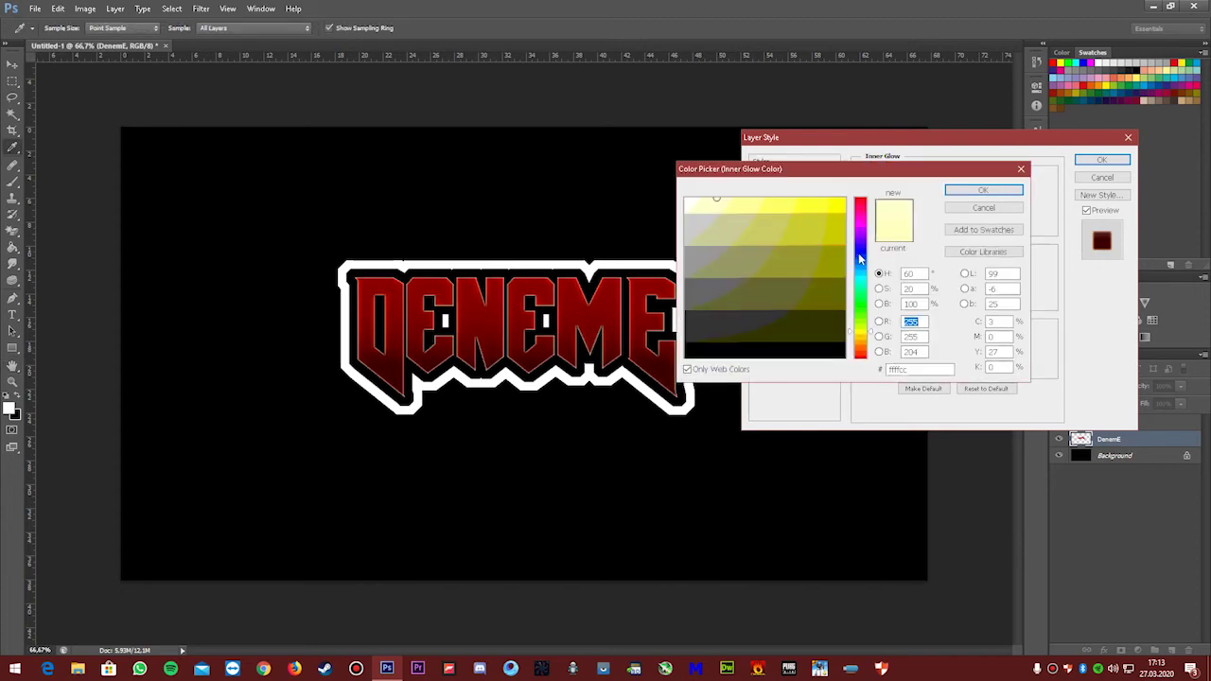
mouse_move(861, 230)
mouse_down()
mouse_move(861, 261)
mouse_move(854, 216)
mouse_move(874, 199)
mouse_move(878, 265)
mouse_move(879, 244)
mouse_up()
click(1011, 188)
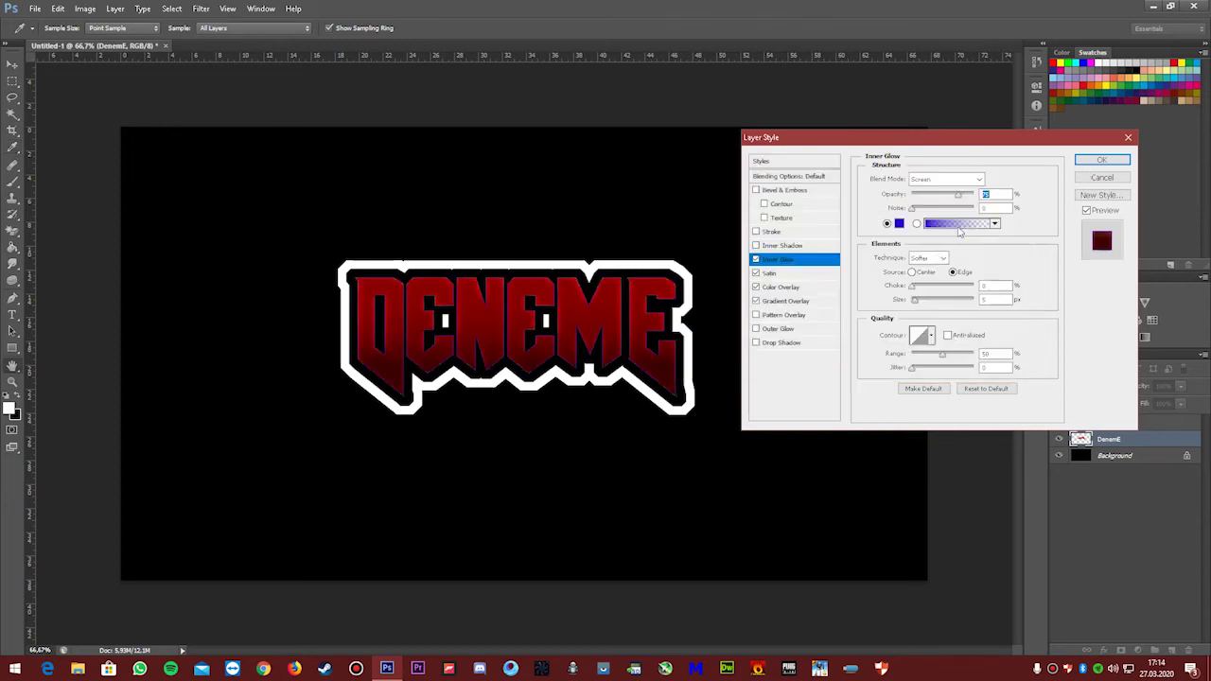
mouse_move(917, 302)
mouse_down()
mouse_move(965, 304)
mouse_move(920, 311)
mouse_up()
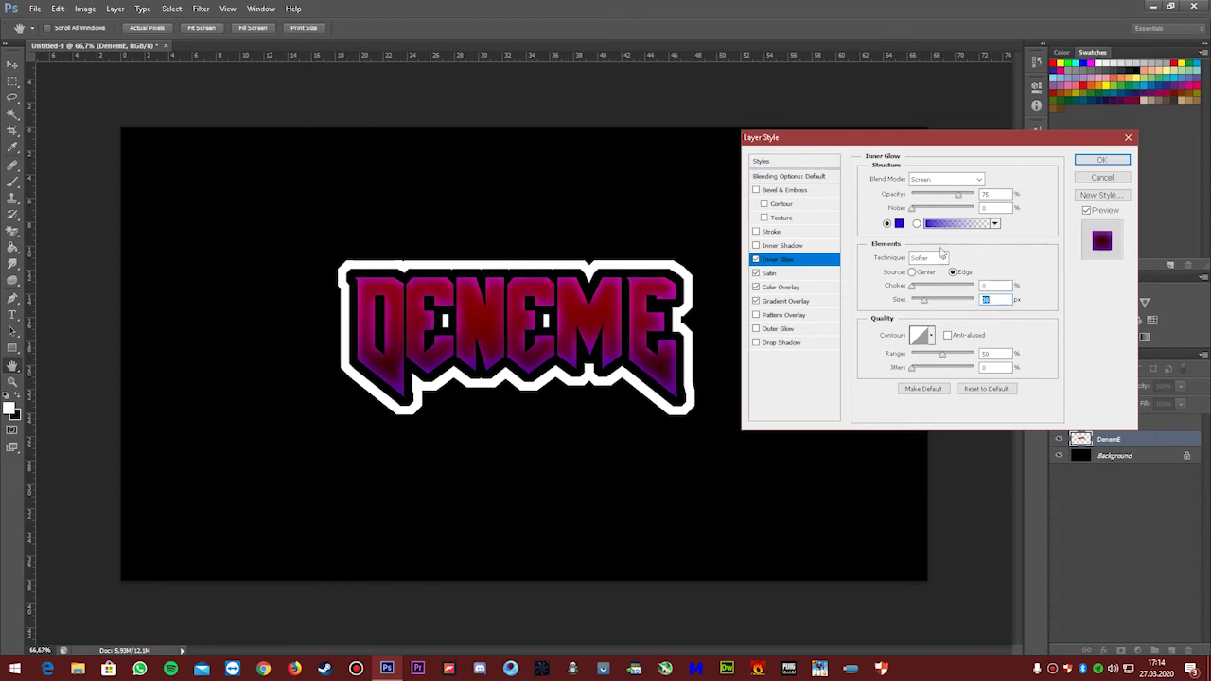
mouse_move(913, 288)
mouse_down()
mouse_move(947, 290)
mouse_move(915, 290)
mouse_up()
Add an Inner Shadow to the DenemE layer and set its opacity to 35%.
click(764, 247)
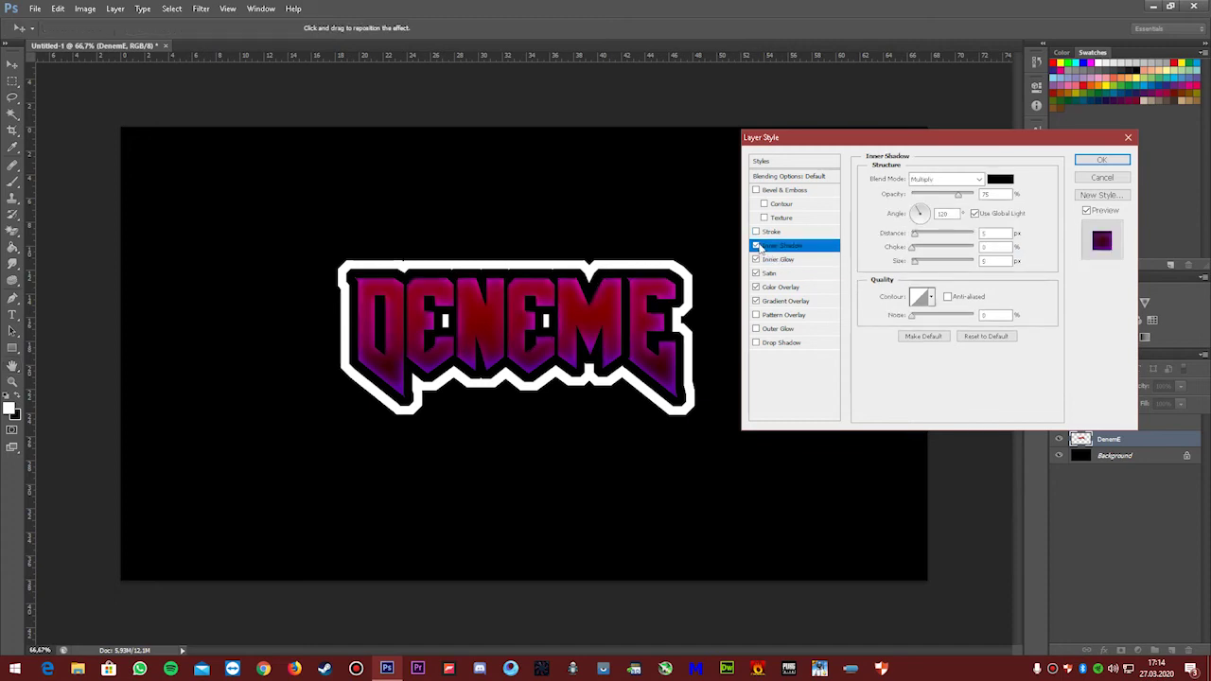
drag(958, 194, 942, 214)
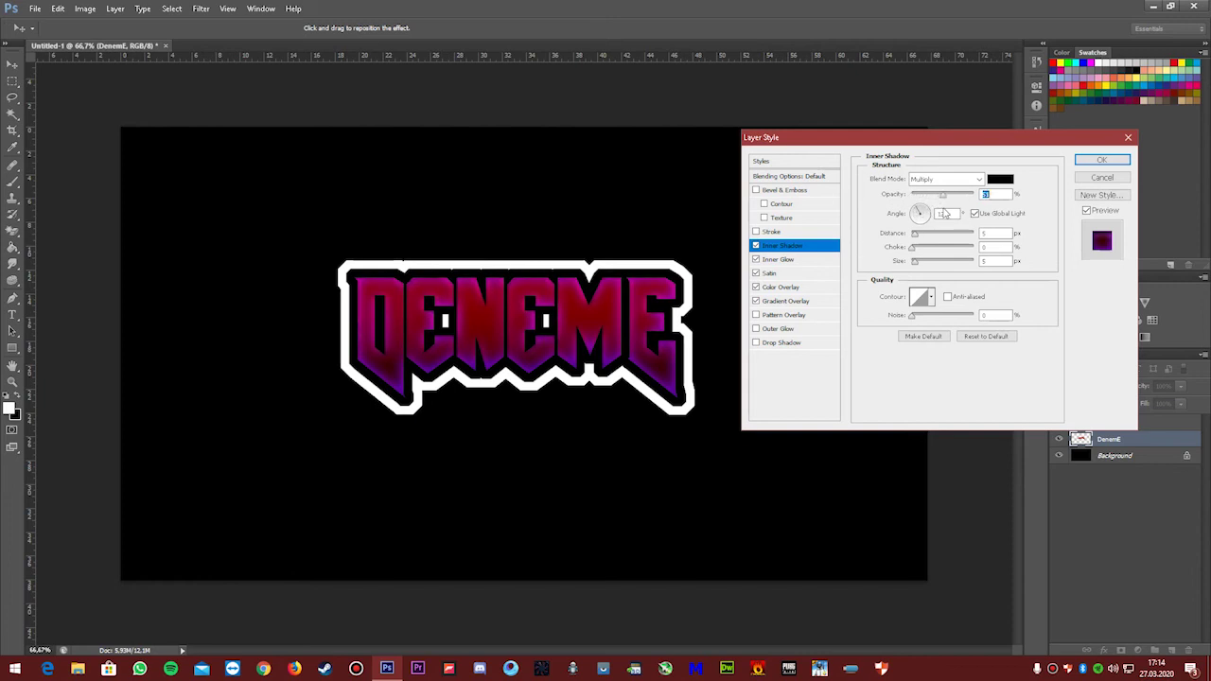
drag(933, 207, 931, 207)
text(35)
Try a 1 px outside Stroke at different opacities up to 100% on the DenemE layer, and switch it off again.
click(757, 232)
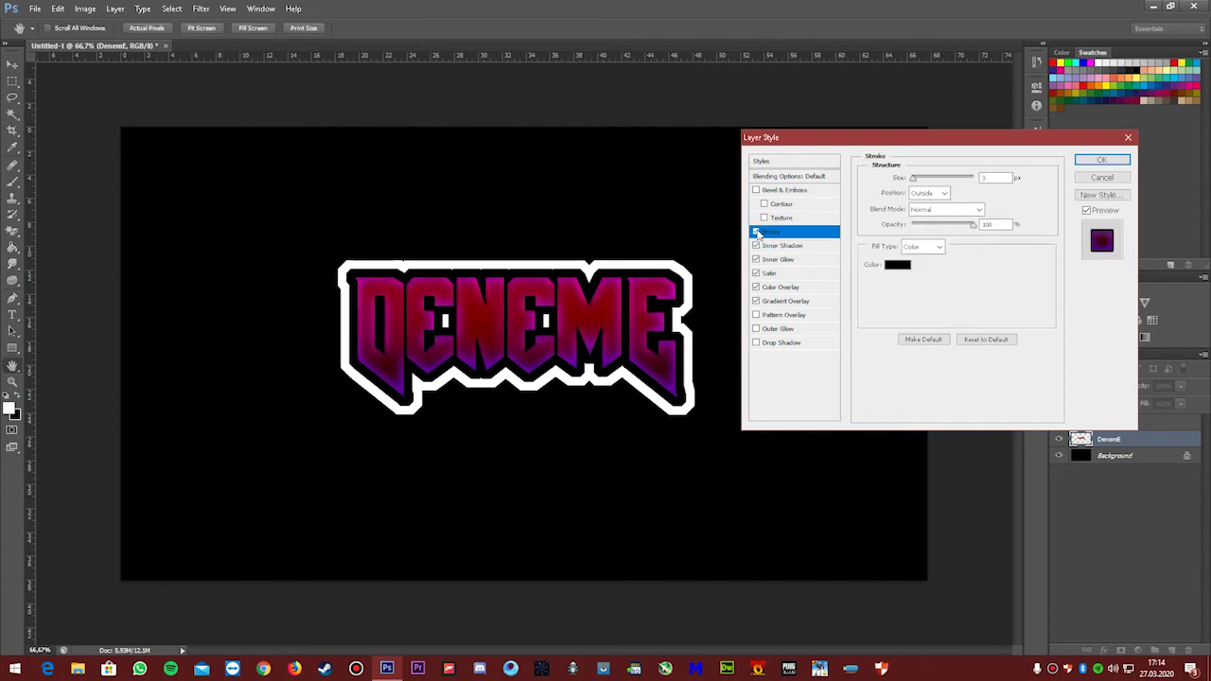
drag(972, 227, 929, 225)
drag(914, 179, 911, 178)
drag(930, 227, 919, 228)
key(BackSpace)
key(BackSpace)
text(100)
click(756, 232)
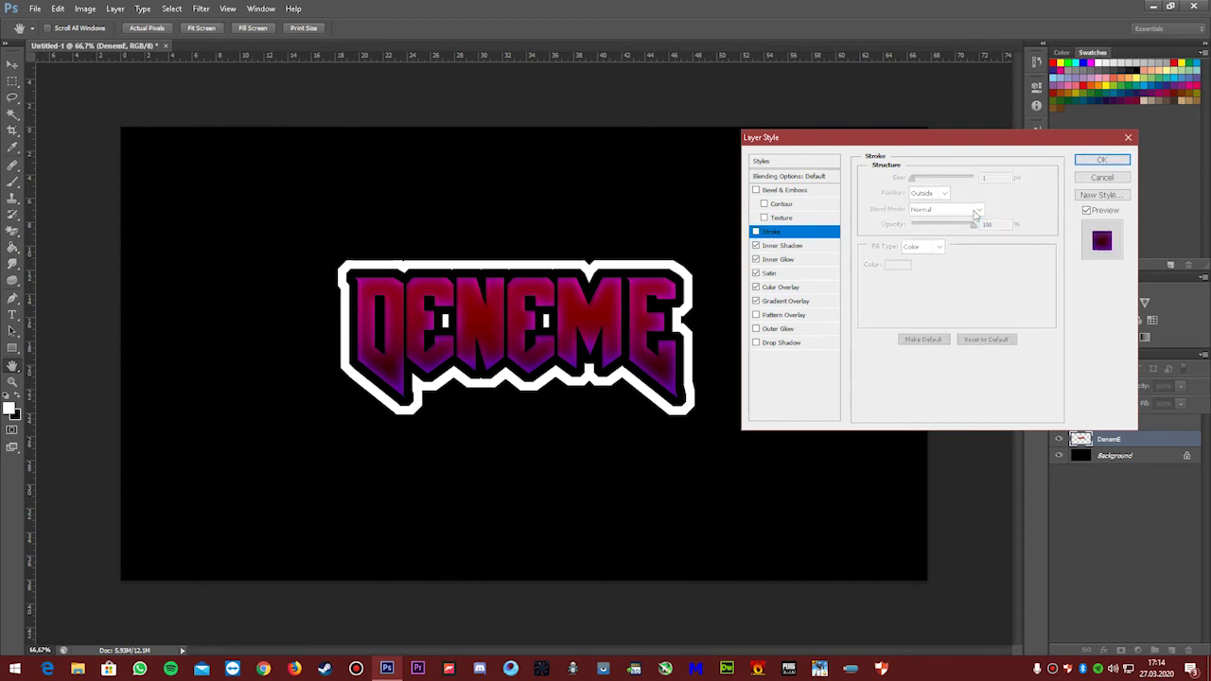
Apply the DenemE layer's effects, and add a Gradient Overlay to Layer 1 with 100% opacity and a scale of about 40%.
click(1107, 160)
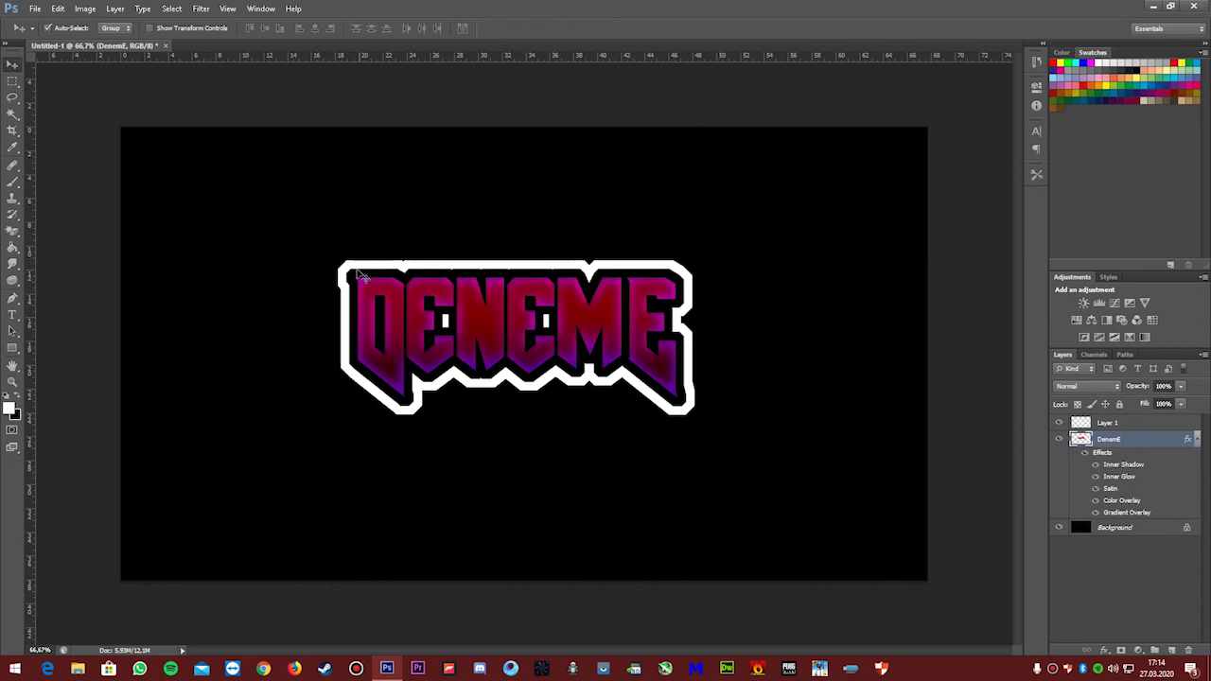
click(1141, 424)
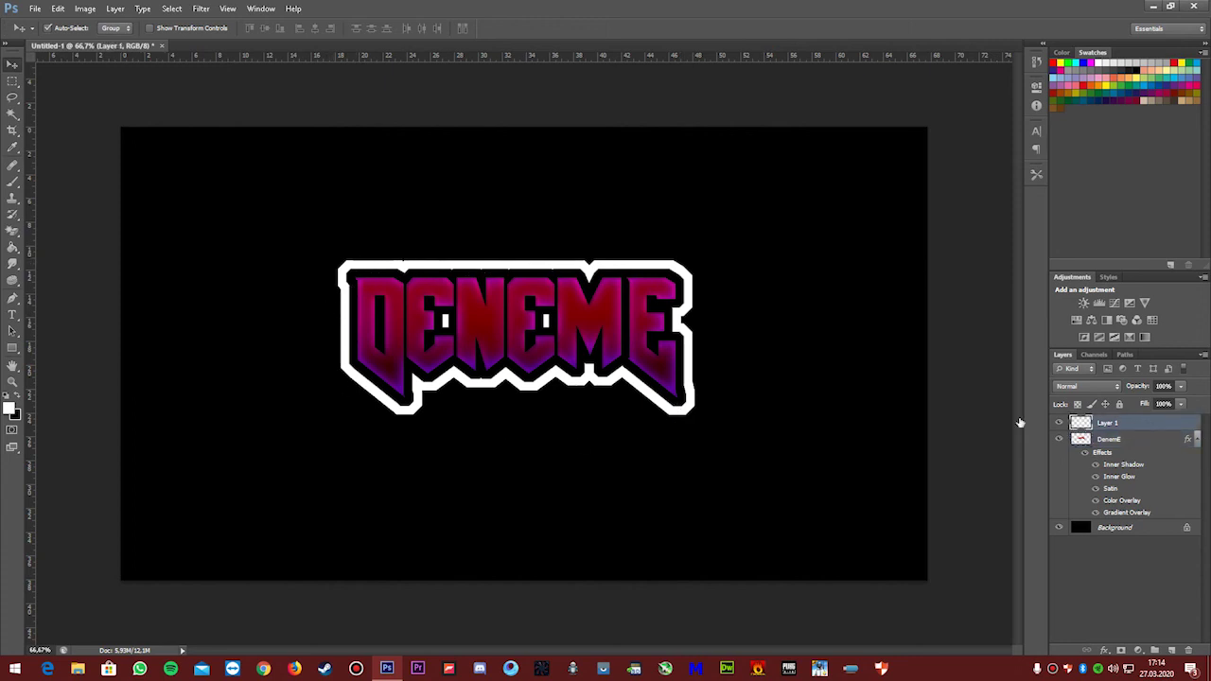
double_click(1138, 426)
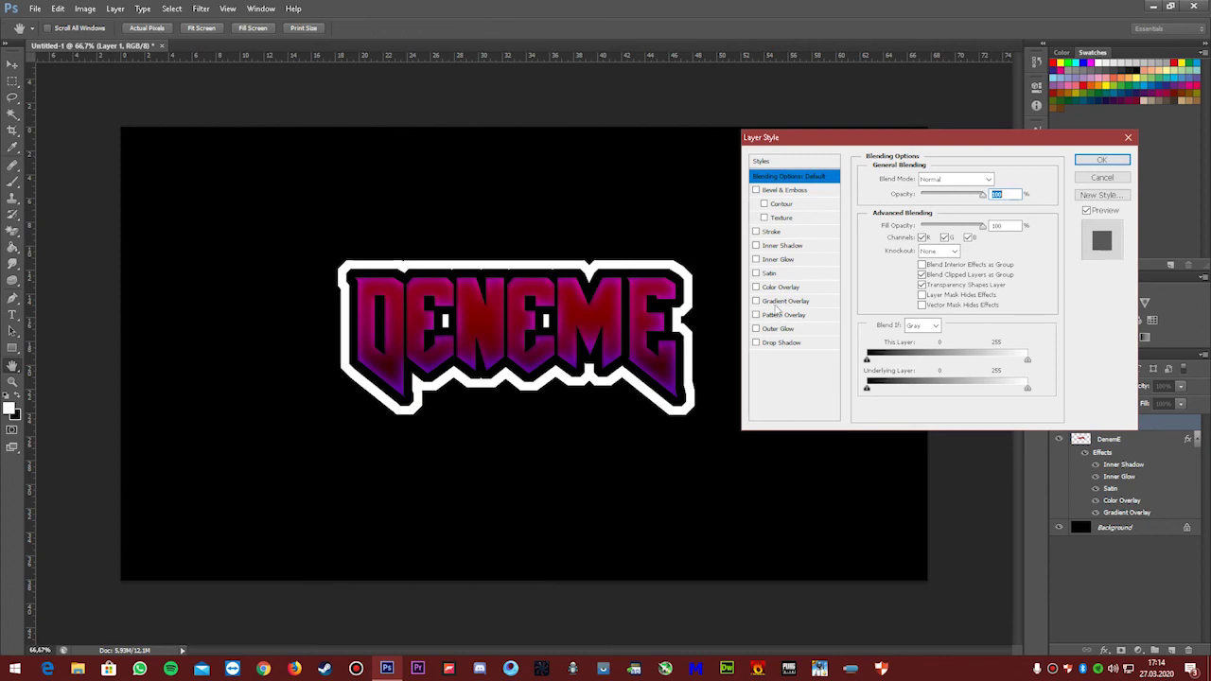
click(780, 301)
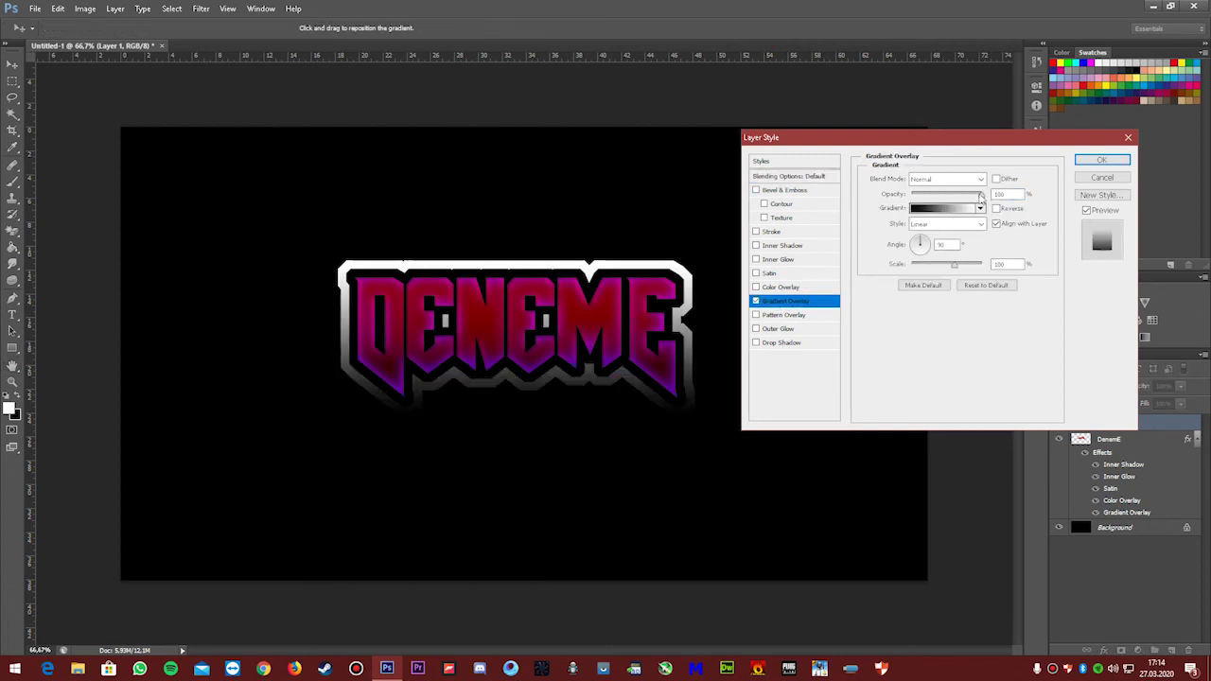
drag(982, 197, 1039, 200)
drag(960, 267, 923, 274)
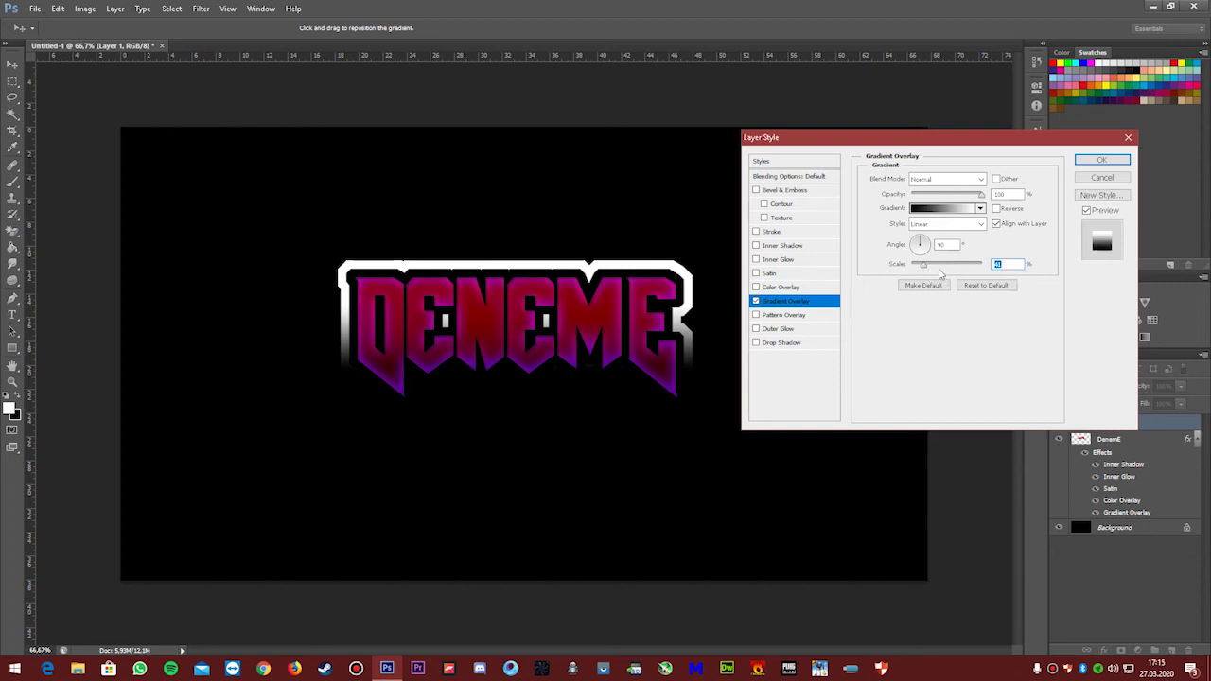
click(1129, 160)
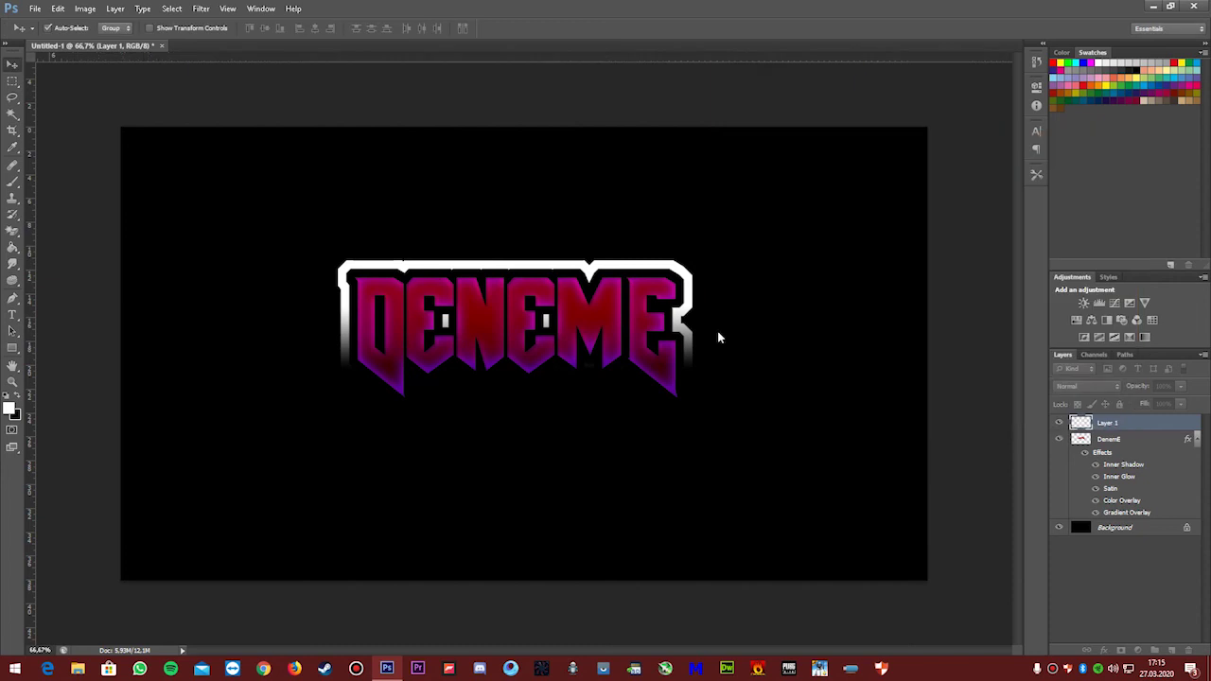
Select the lettering and its outline layers together, move them slightly up, and enlarge them a little with Free Transform.
drag(765, 211, 216, 456)
drag(588, 314, 584, 297)
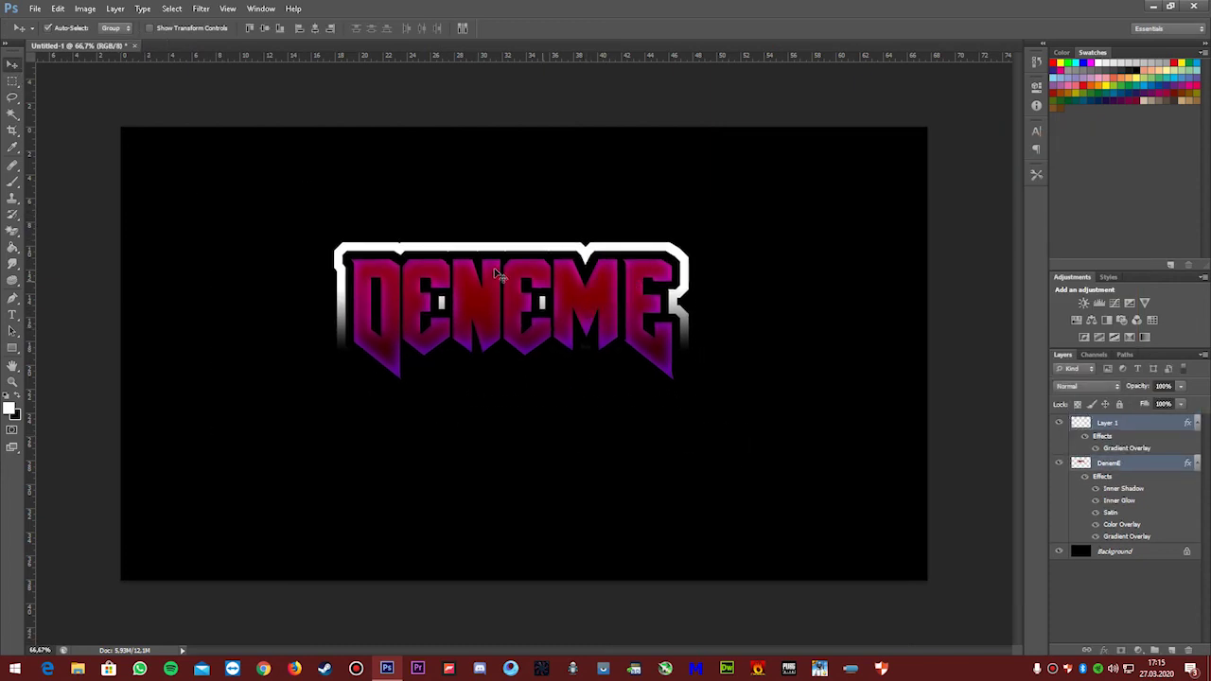
key(ctrl+t)
key(ctrl+y)
drag(337, 245, 298, 225)
drag(582, 285, 615, 303)
key(Return)
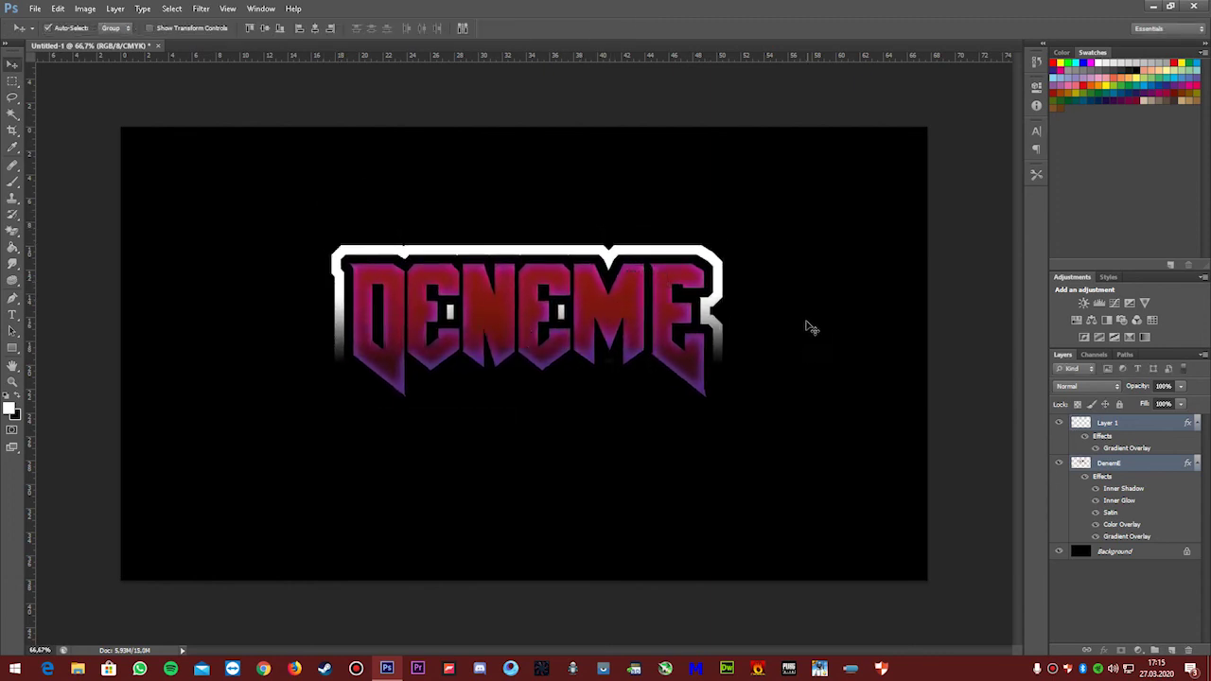